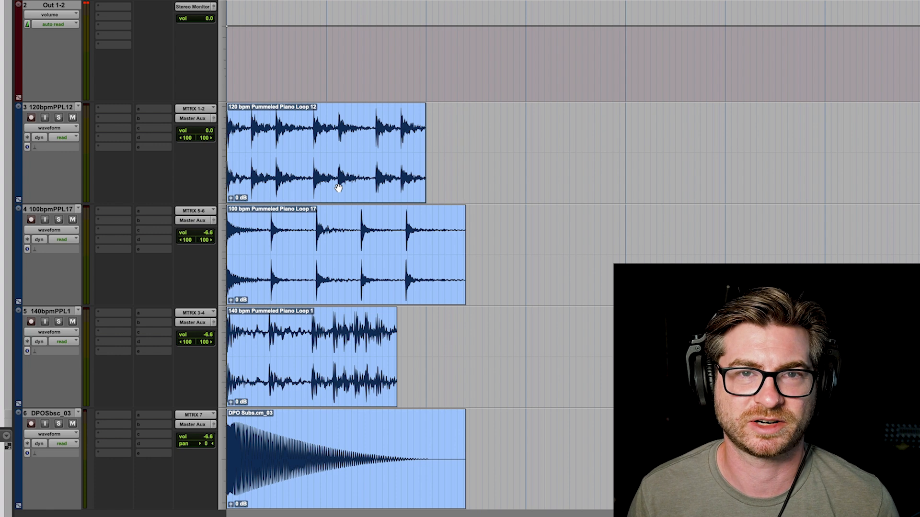
Solo the 120 bpm Pummeled Piano Loop 12 track, play the clip, and release the solo.
click(339, 188)
key(shift+s)
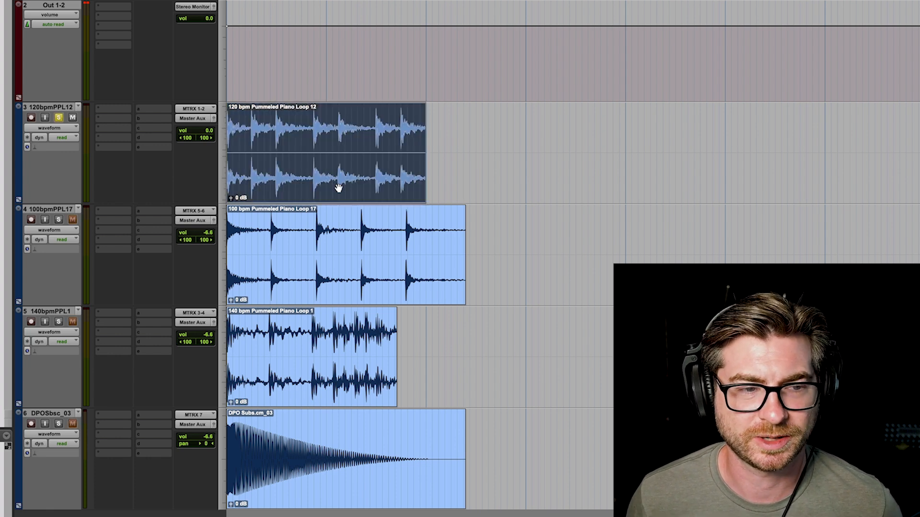
key(space)
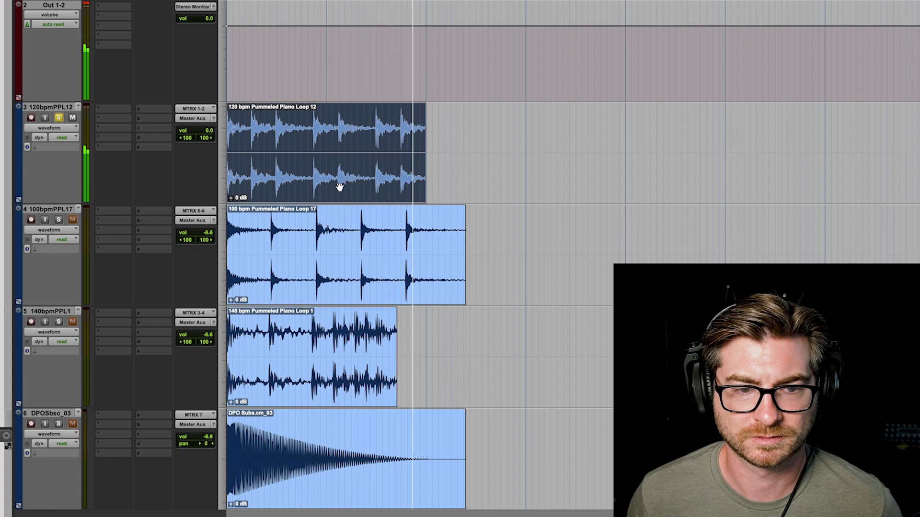
key(space)
key(shift+s)
Solo the 100 bpm Pummeled Piano Loop 17 track and audition its clip.
click(294, 275)
key(shift+s)
key(space)
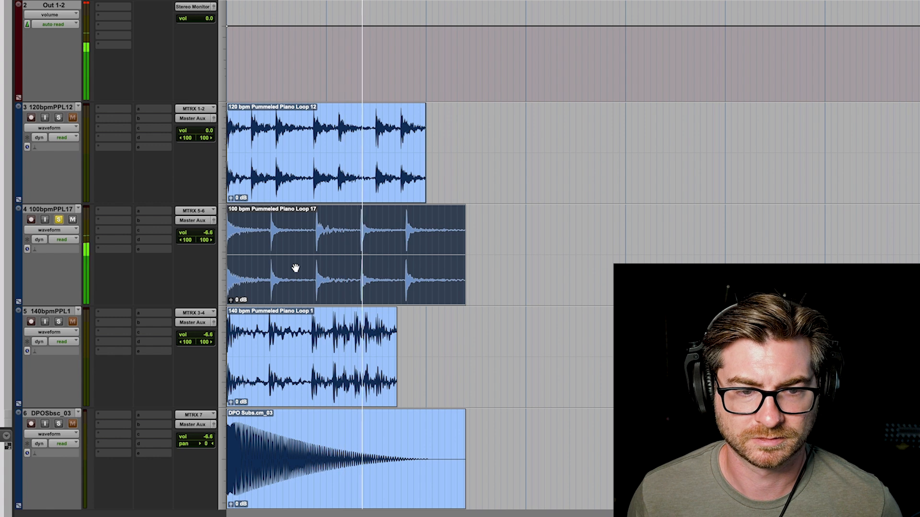
key(space)
Audition the 140 bpm Pummeled Piano Loop 1 clip on its own, clearing the solos on the 100 and 140 bpm tracks.
click(302, 376)
key(shift+s)
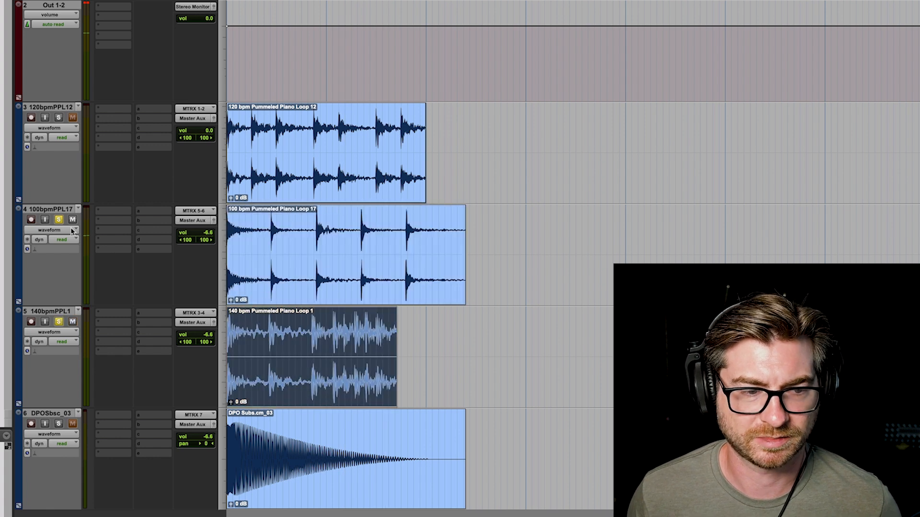
key(space)
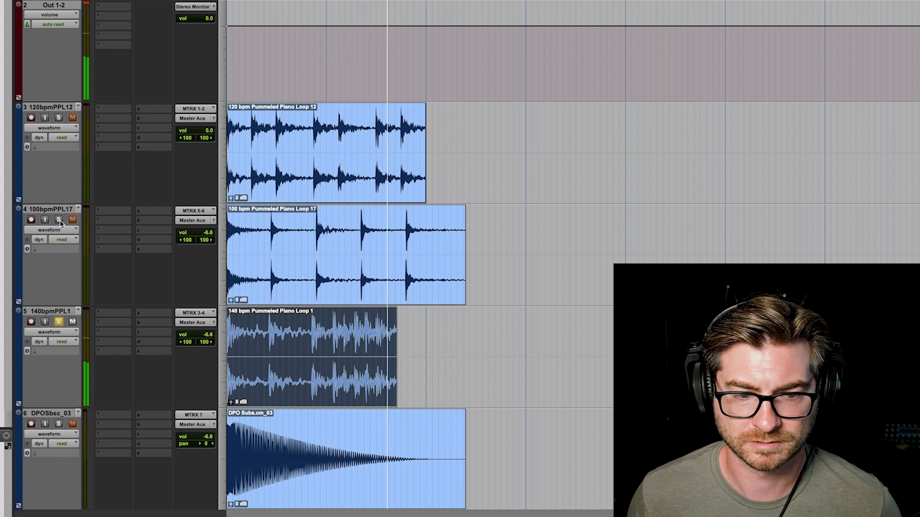
key(space)
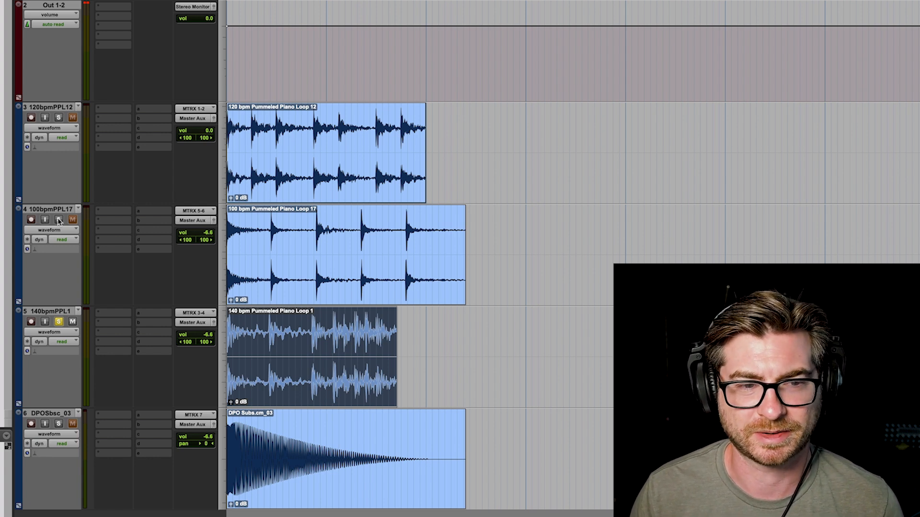
click(58, 322)
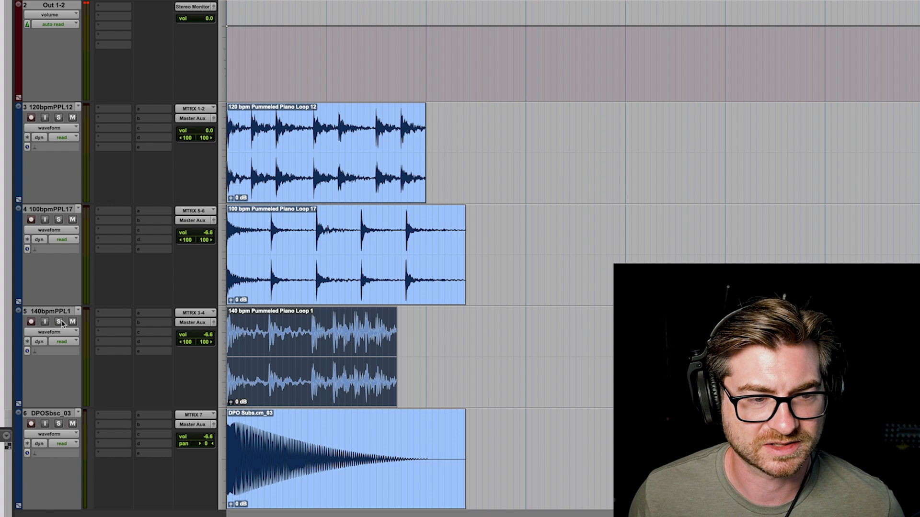
Solo the 120 bpm loop track, separate the clip's first piano hit, and move that hit to 5|1|000.
click(297, 180)
key(shift+s)
key(space)
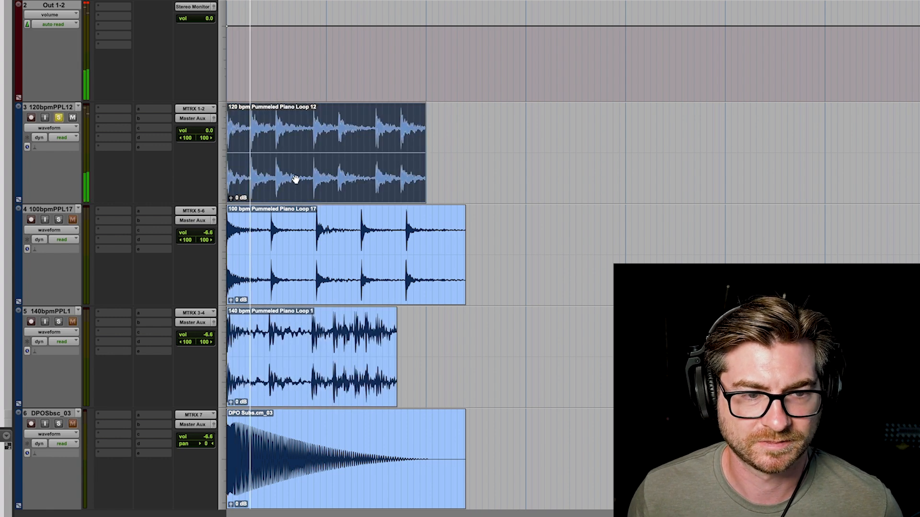
click(251, 137)
key(b)
drag(242, 177, 638, 162)
Try extending the end of the separated piano hit to 5|2|480, and undo the edits.
key(t)
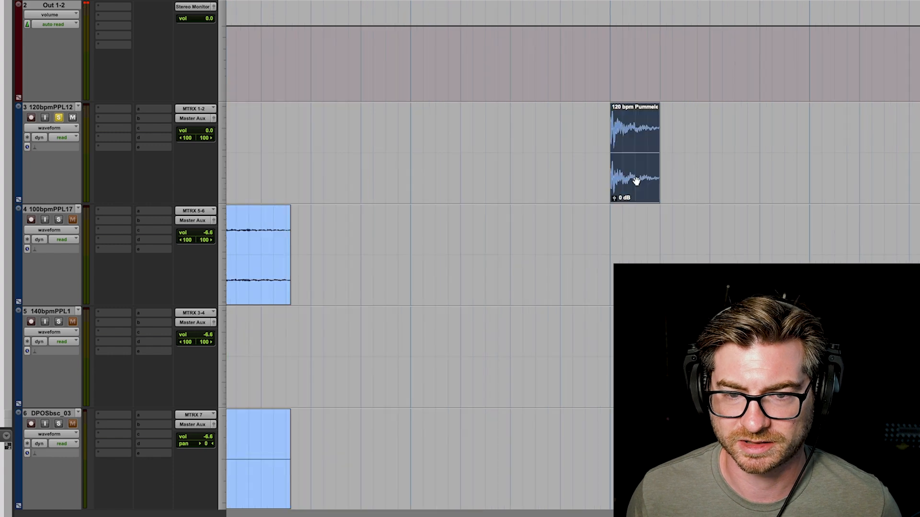
key(t)
key(t)
key(t)
key(t)
key(t)
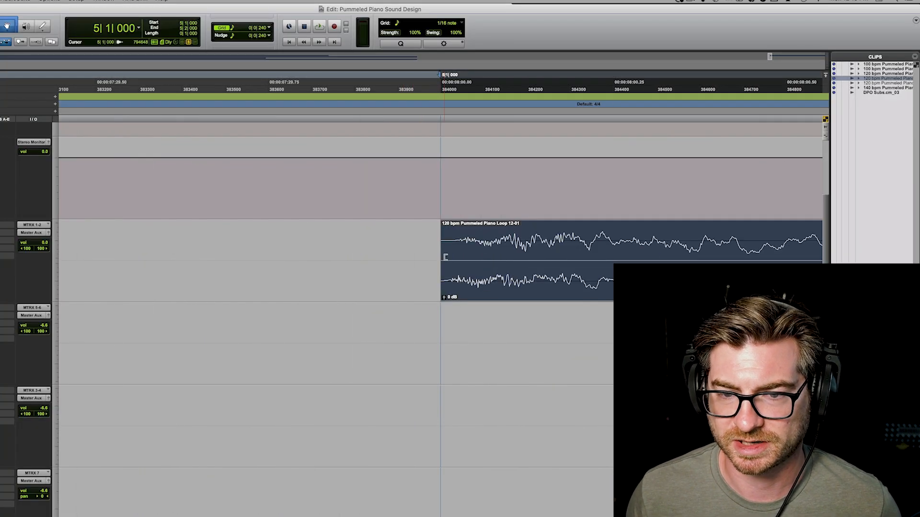
key(r)
key(r)
key(r)
key(r)
key(r)
drag(519, 253, 562, 252)
click(521, 240)
key(t)
key(t)
key(t)
key(t)
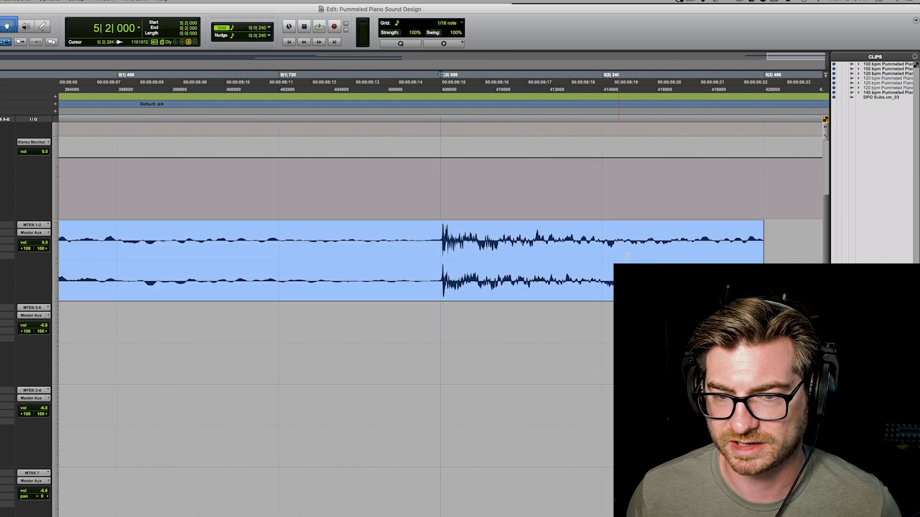
key(super+z)
key(super+z)
key(r)
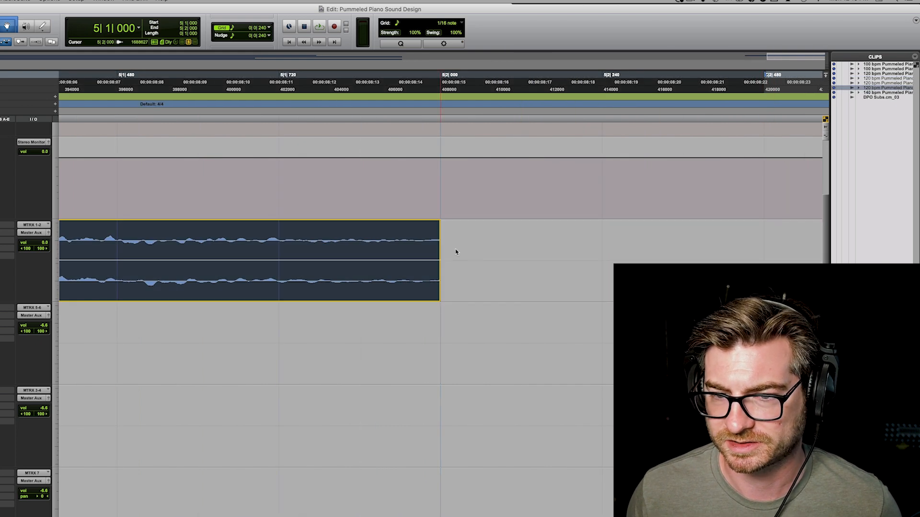
Pitch the separated piano hit down with a rendered Time Shift transpose of -12 semitones and play the result.
double_click(411, 239)
key(r)
key(r)
key(r)
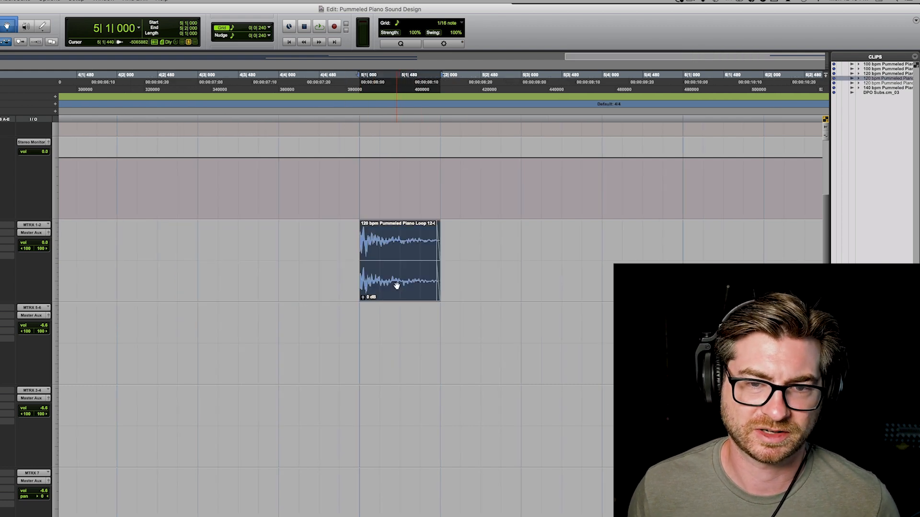
key(r)
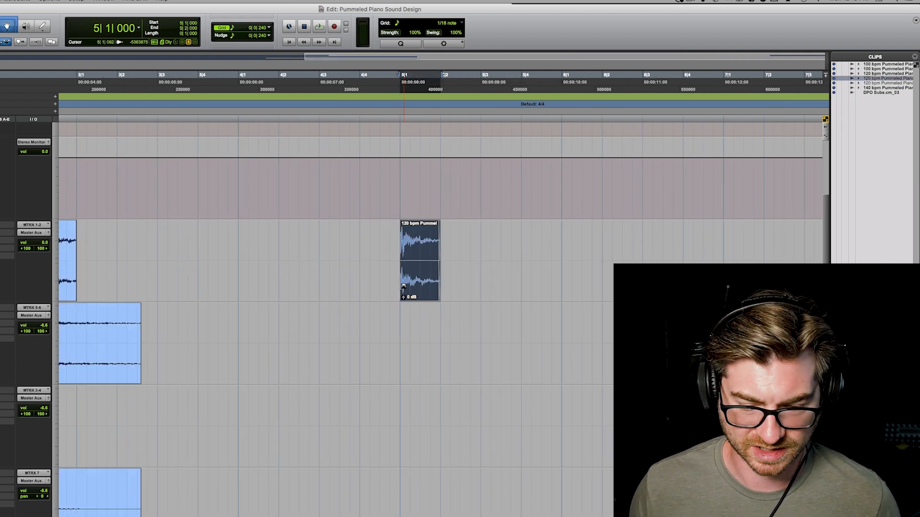
key(ctrl+alt+super+t)
click(207, 166)
text(-12)
key(Return)
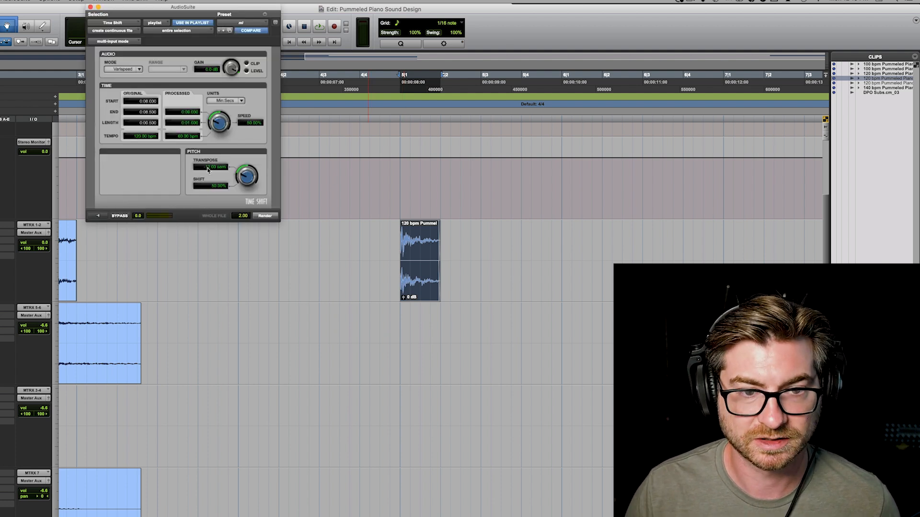
click(265, 216)
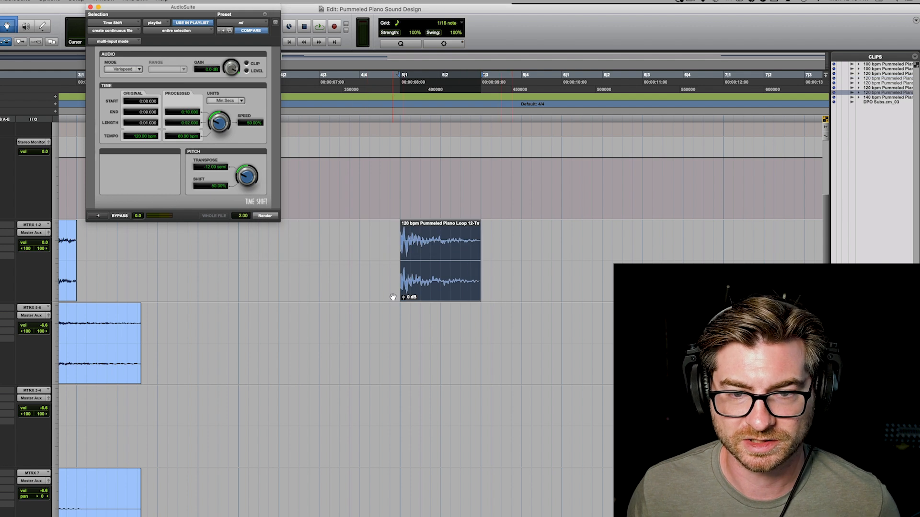
key(space)
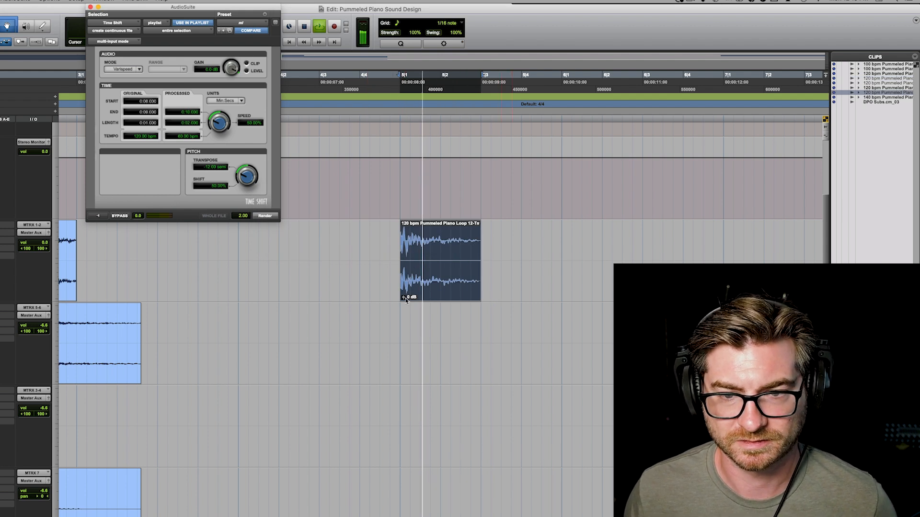
key(space)
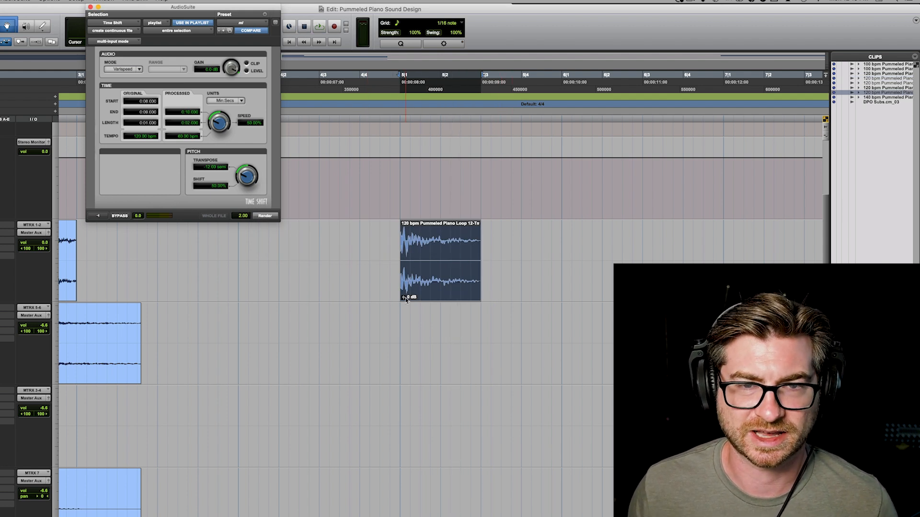
Compare the original and pitched-down hit by undoing and re-rendering the Time Shift, then close the processing window.
key(super+z)
key(space)
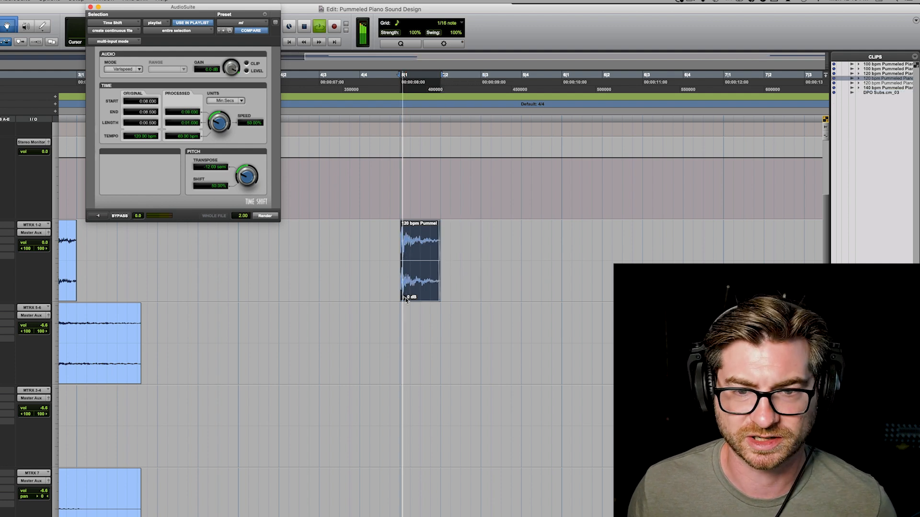
key(space)
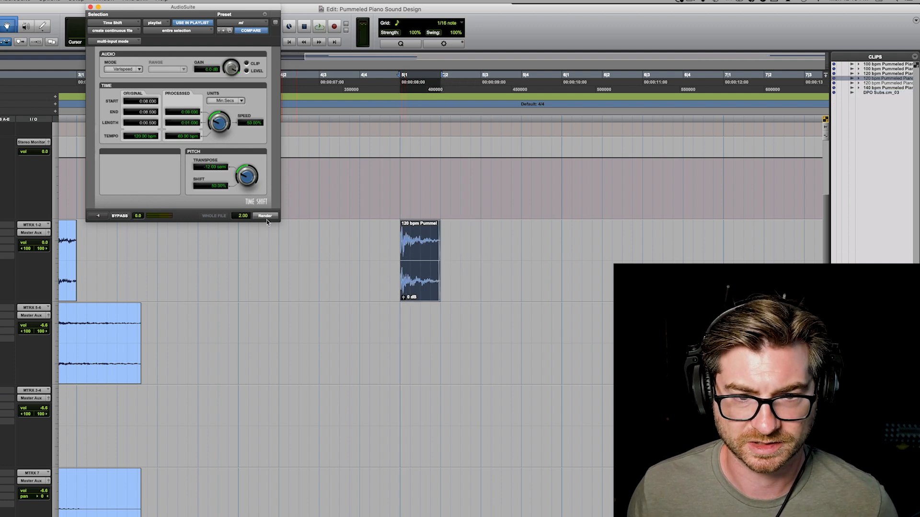
click(267, 219)
key(space)
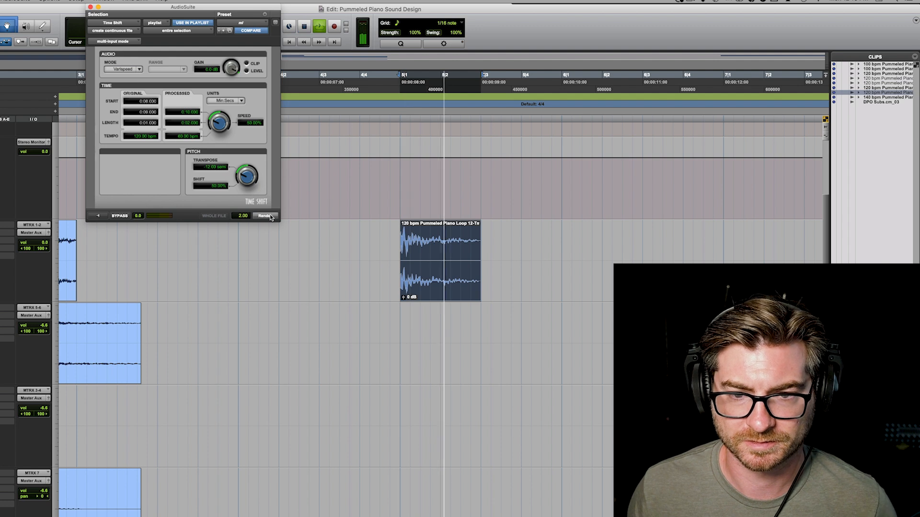
key(space)
click(90, 8)
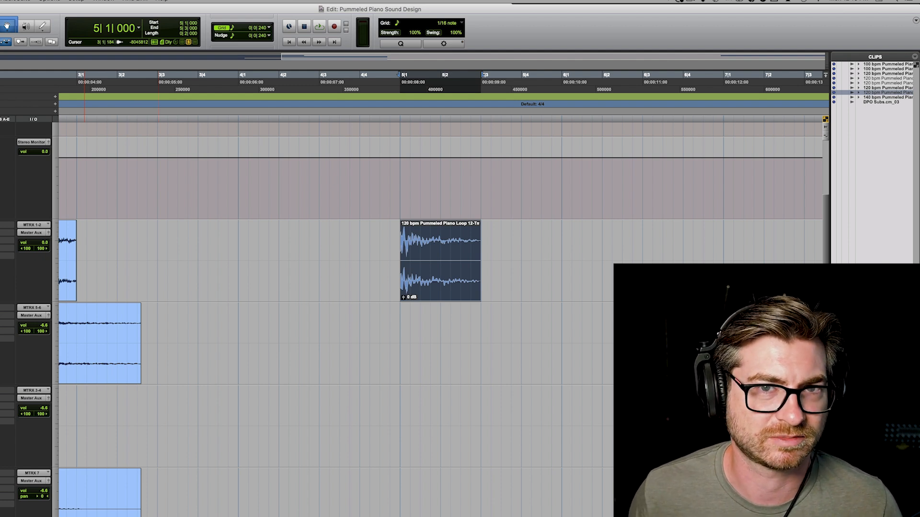
Insert the 2C-Audio B2 (stereo) reverb on the 120 bpm loop track and play the hit through it.
click(6, 241)
mouse_move(14, 249)
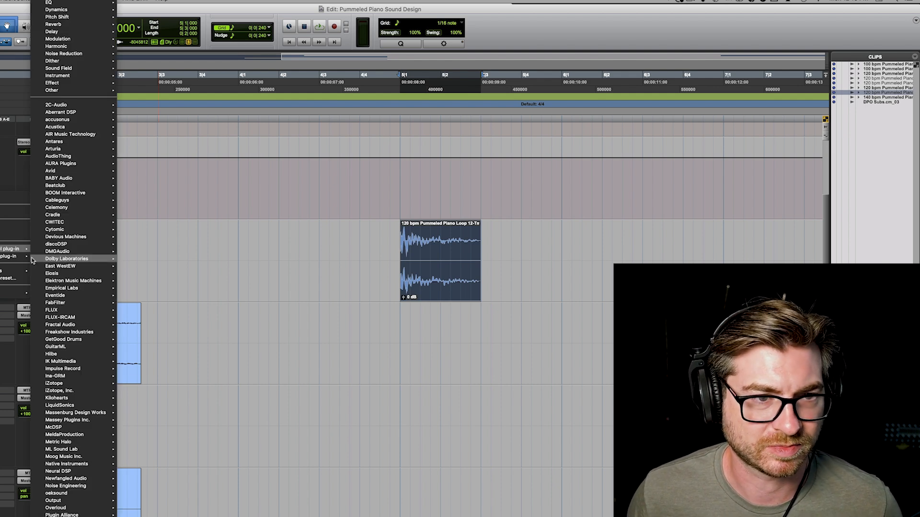
mouse_move(78, 106)
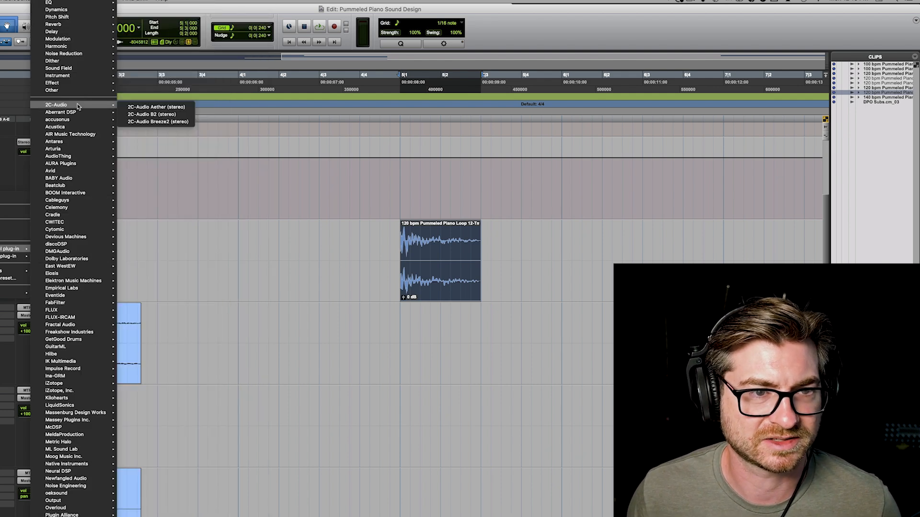
click(153, 115)
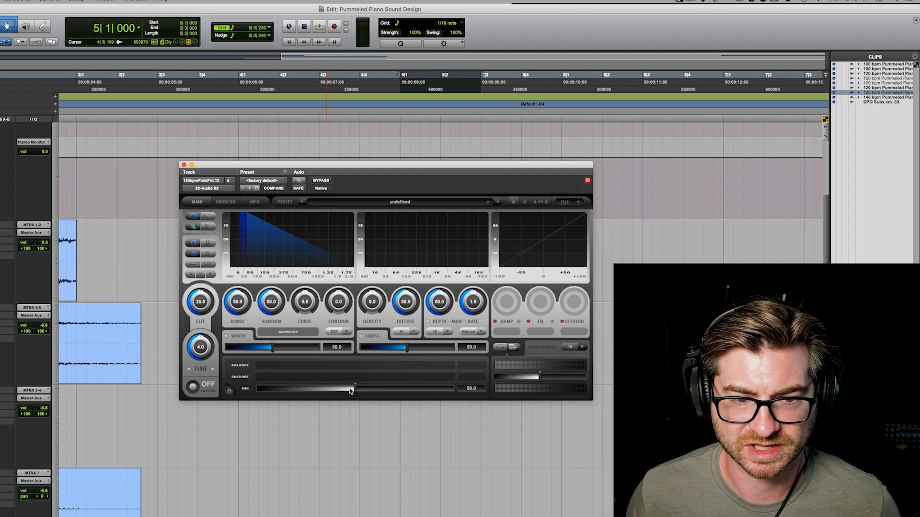
drag(345, 170, 325, 171)
key(space)
key(space)
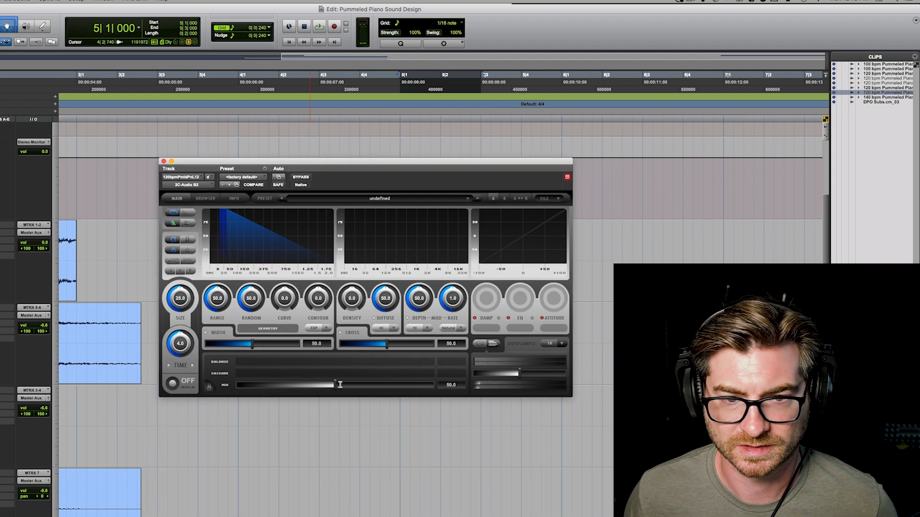
Set the B2 reverb's mix to 37.7 and its time to 5.18, then close the plug-in window.
drag(334, 386, 313, 386)
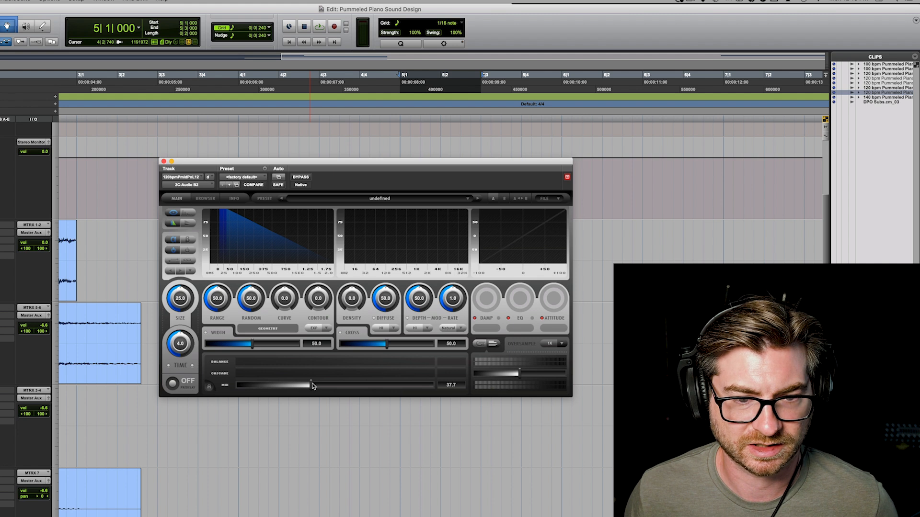
scroll(189, 344, up, 5)
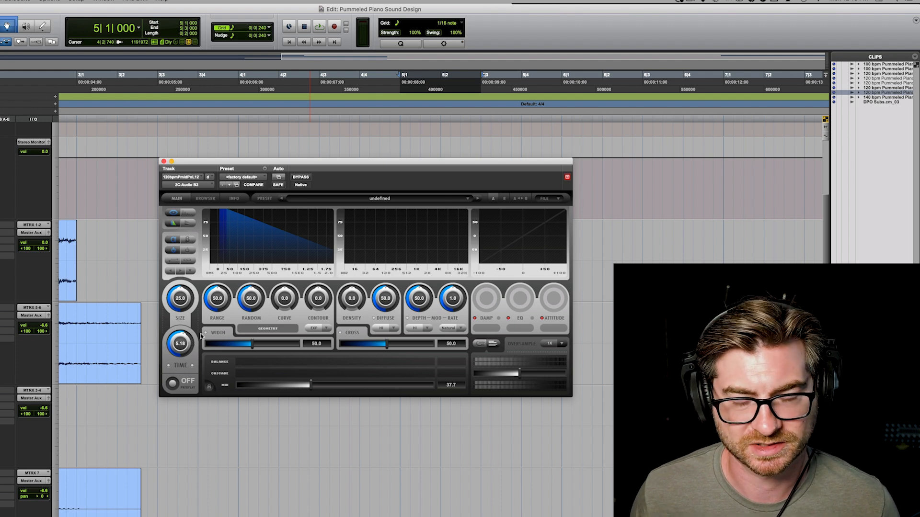
click(163, 162)
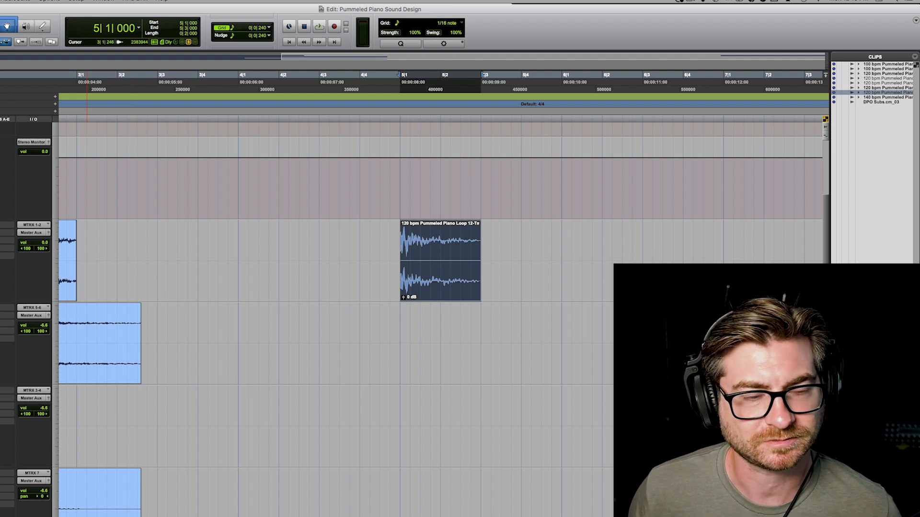
Insert the Arturia Dist COLDFIRE (stereo) distortion on the 120 bpm loop track and turn off its Waveshaper stage.
click(7, 225)
mouse_move(15, 225)
mouse_move(67, 231)
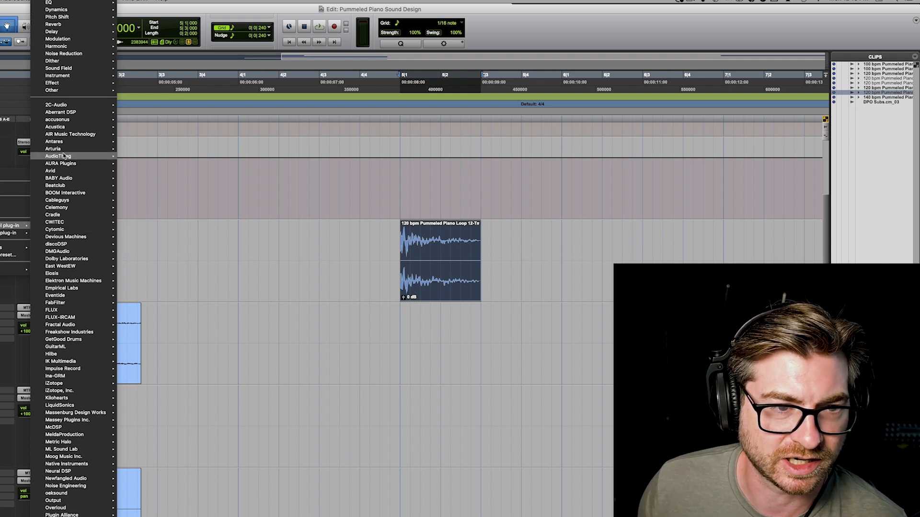
mouse_move(63, 149)
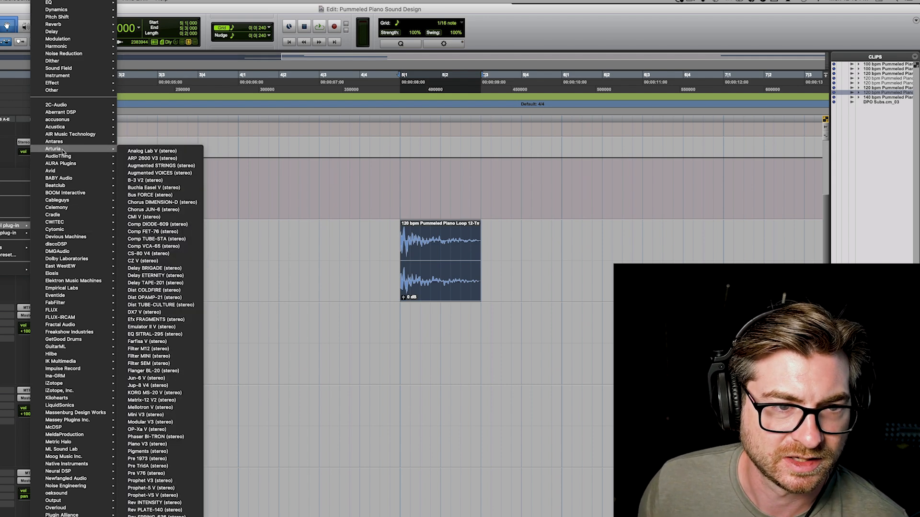
click(165, 290)
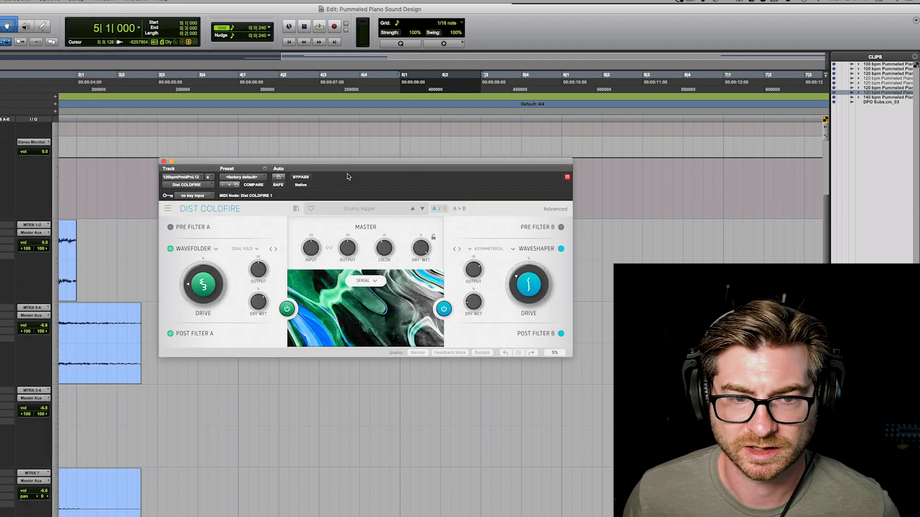
drag(349, 168, 318, 241)
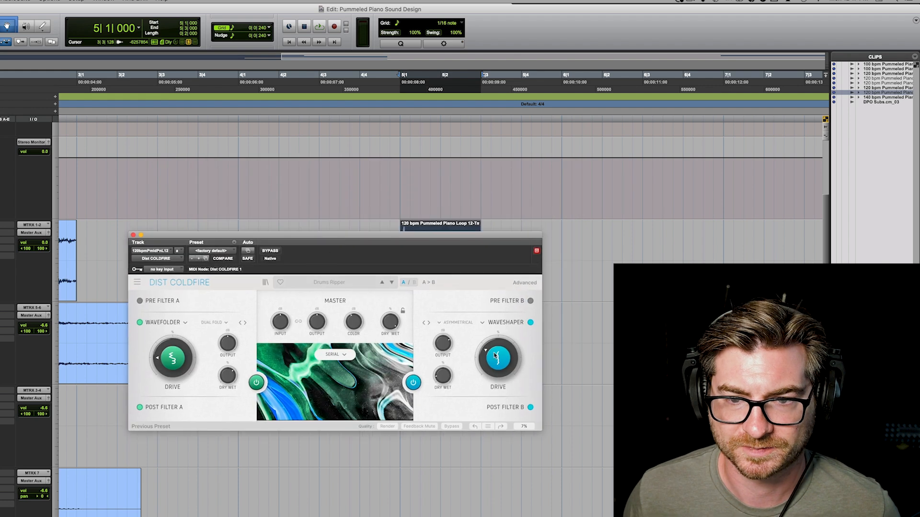
click(531, 322)
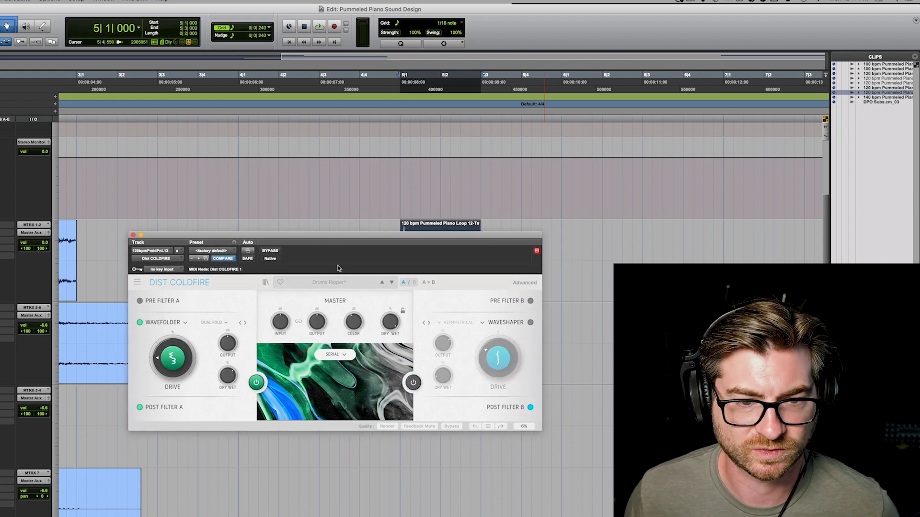
drag(347, 236, 394, 333)
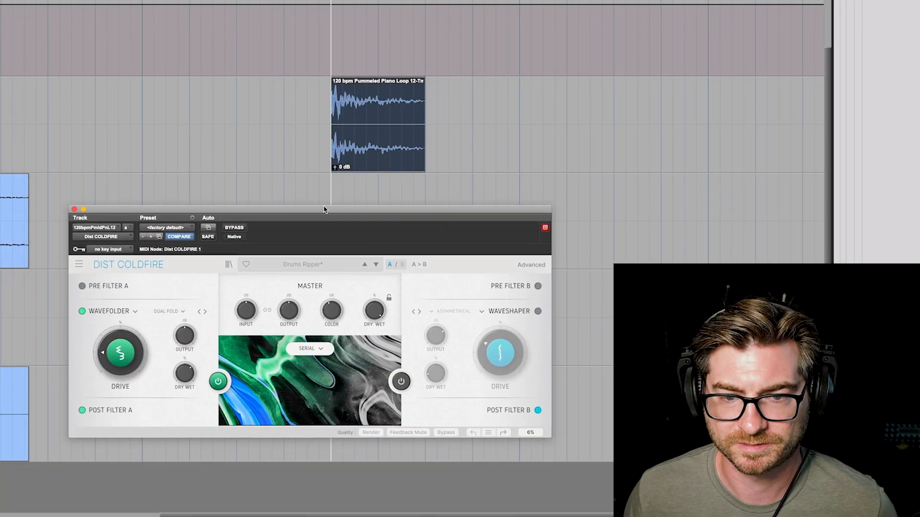
Raise the Wavefolder's dry/wet and set its drive to about 31.6 % while playing the hit.
key(space)
drag(184, 374, 185, 350)
mouse_move(120, 352)
mouse_down()
mouse_move(120, 331)
mouse_move(120, 353)
mouse_up()
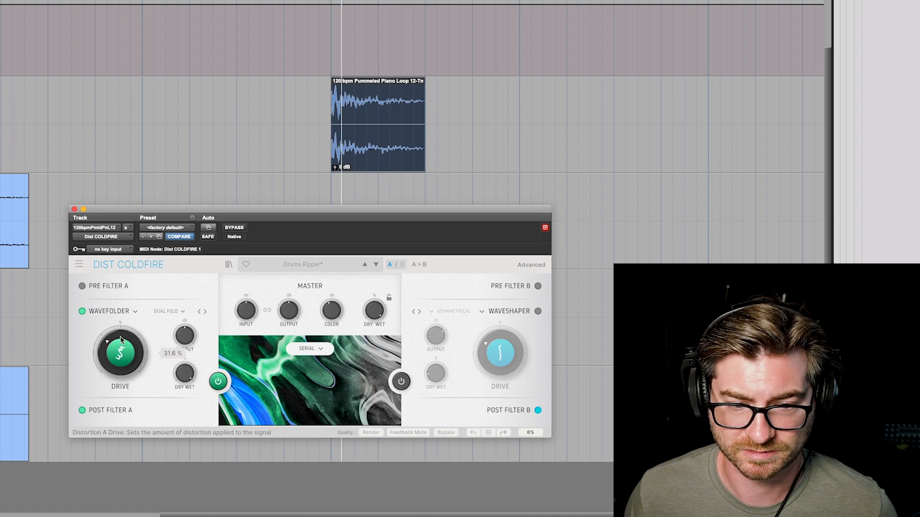
key(space)
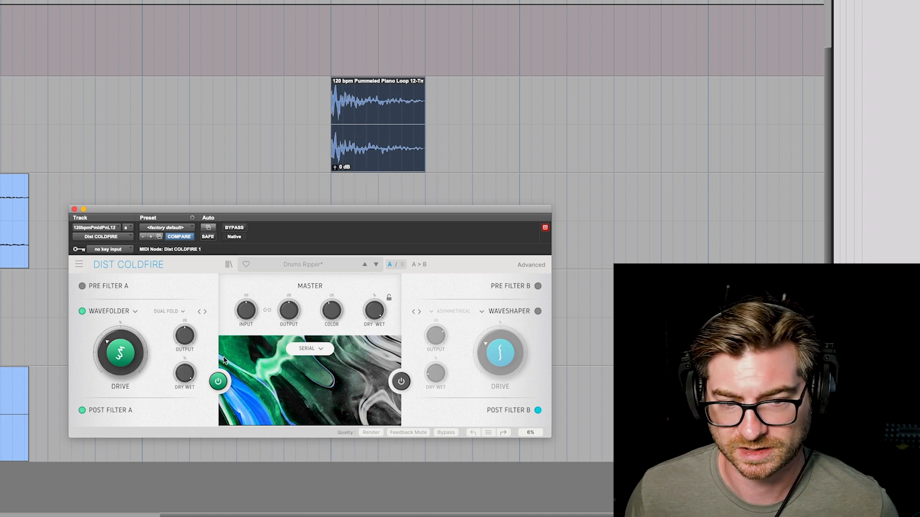
Switch distortion stage A from Wavefolder to Waveshaper, reduce its drive slightly, and play the hit through it.
click(175, 312)
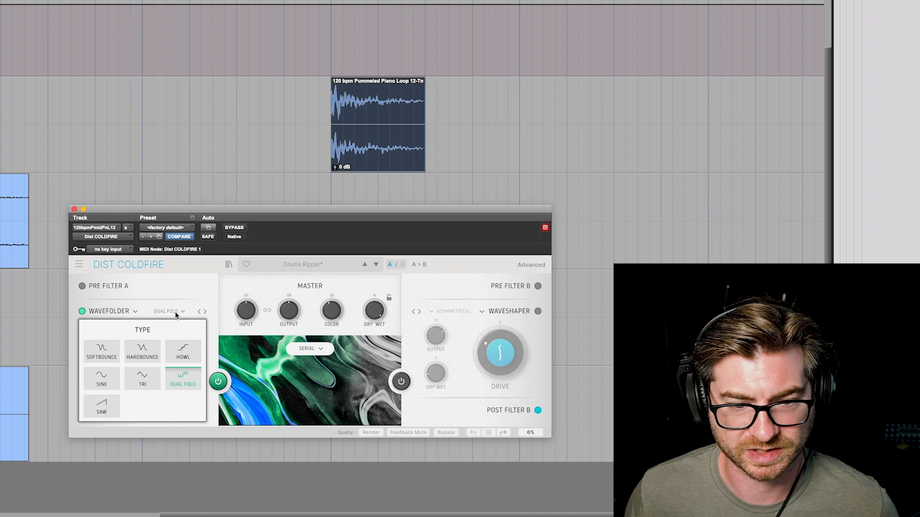
click(135, 312)
click(135, 313)
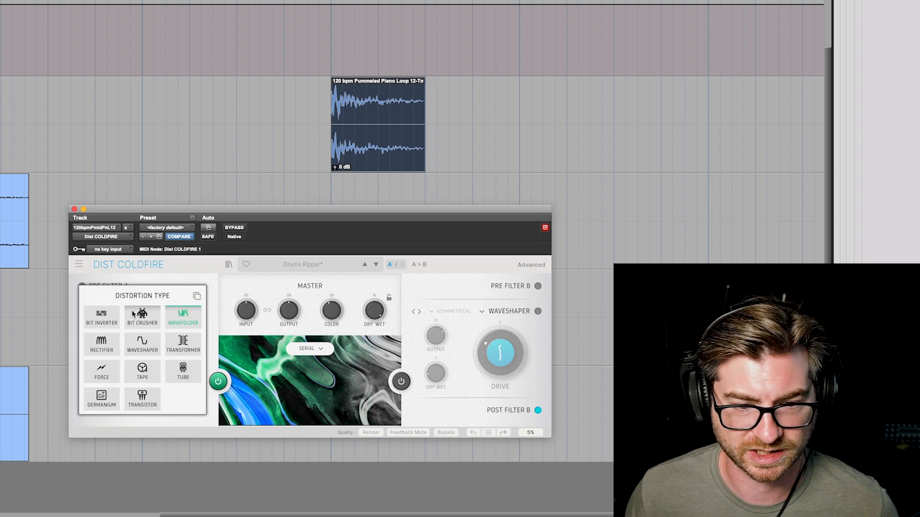
click(144, 344)
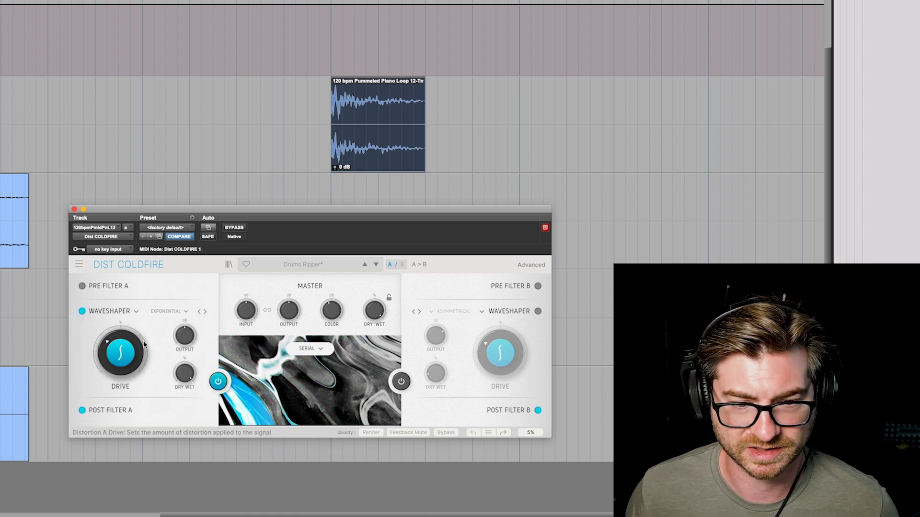
drag(120, 363, 140, 405)
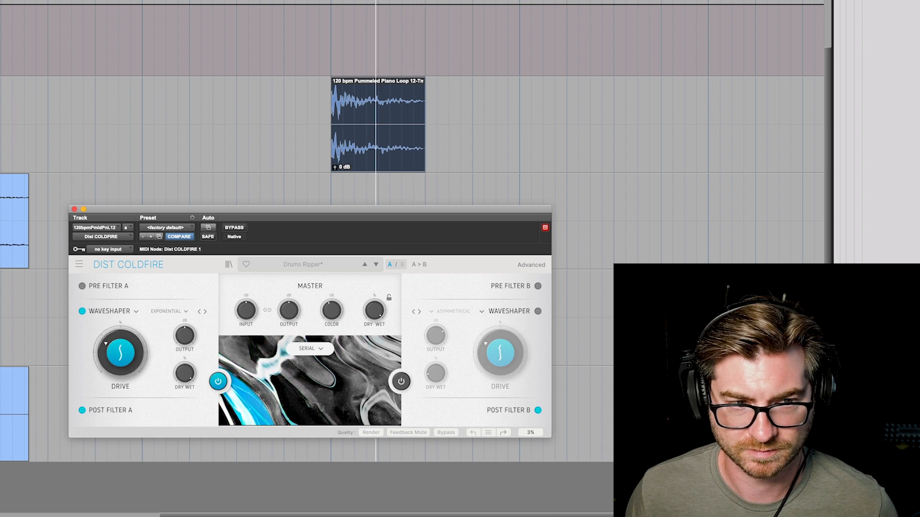
key(space)
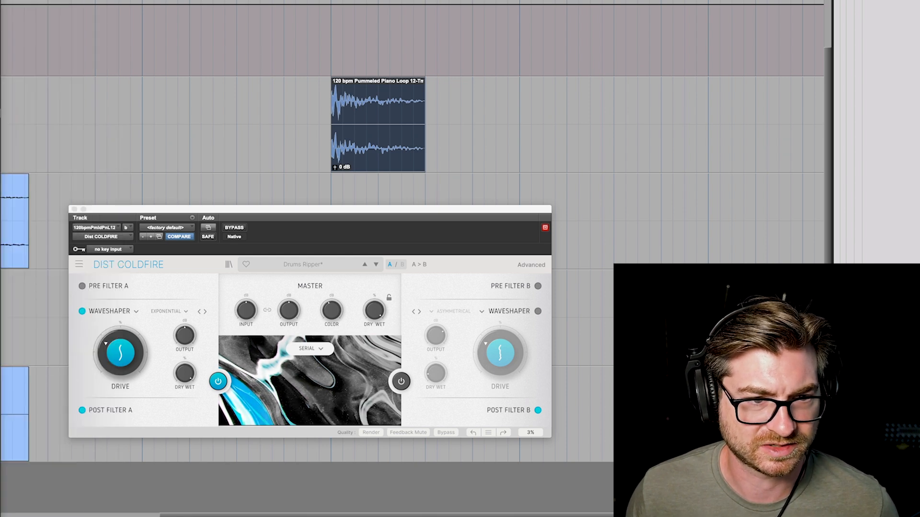
Insert the DMG Audio EQuilibrium EQ on the 120 bpm loop track and boost 8967 Hz by 14.32 dB with a Q of 0.22.
mouse_move(1, 116)
click(54, 141)
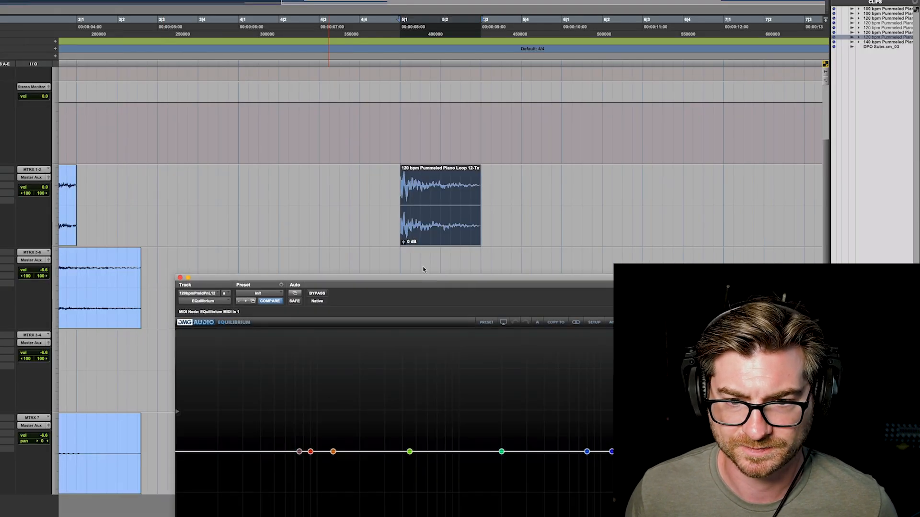
drag(423, 278, 318, 74)
click(482, 247)
drag(483, 247, 490, 151)
scroll(492, 201, down, 5)
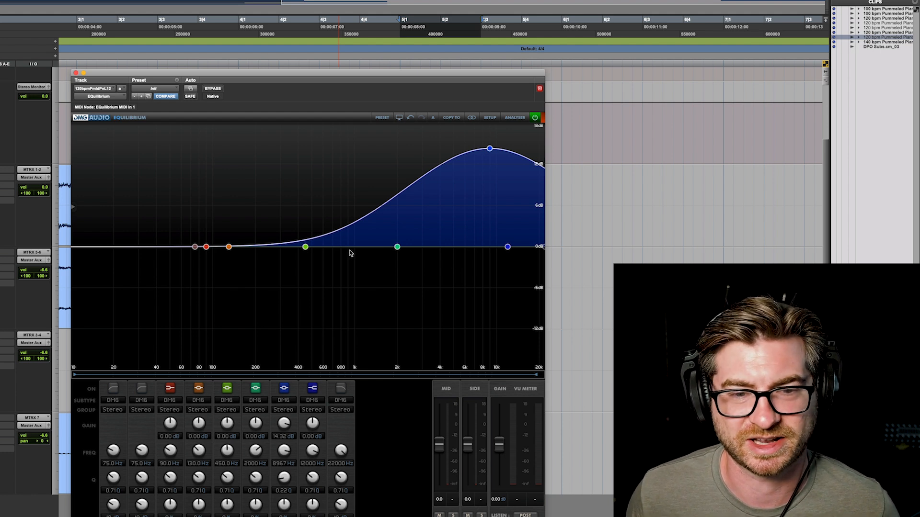
Boost 1209 Hz by 10.83 dB and cut 292.9 Hz by 4.37 dB in EQuilibrium, then close the plug-in window.
click(305, 249)
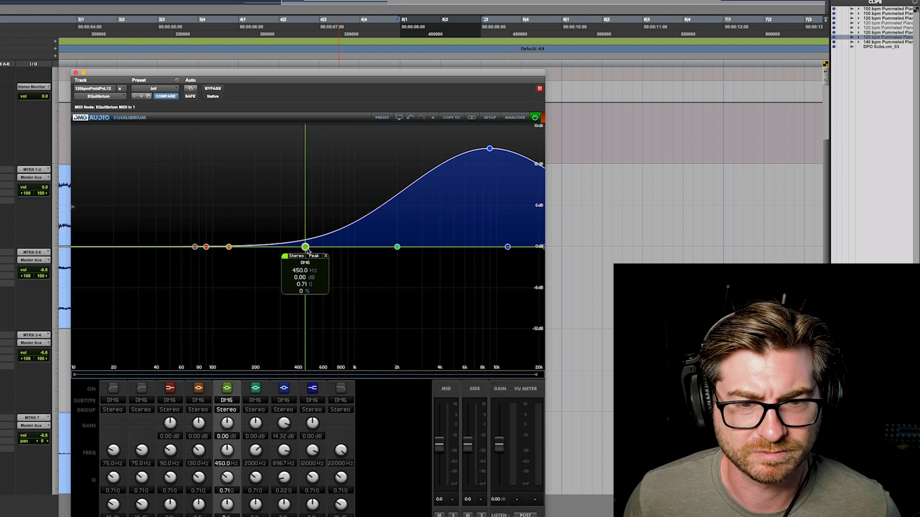
drag(306, 248, 366, 173)
drag(397, 246, 277, 273)
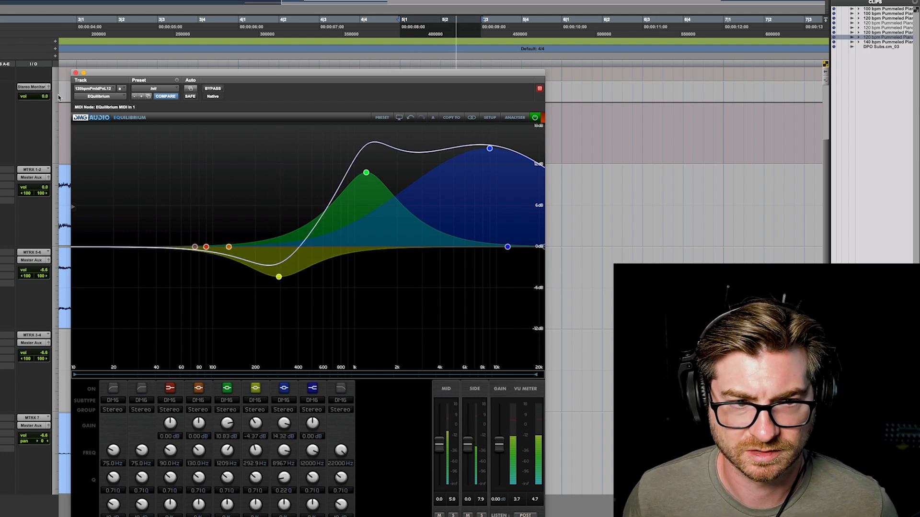
click(75, 73)
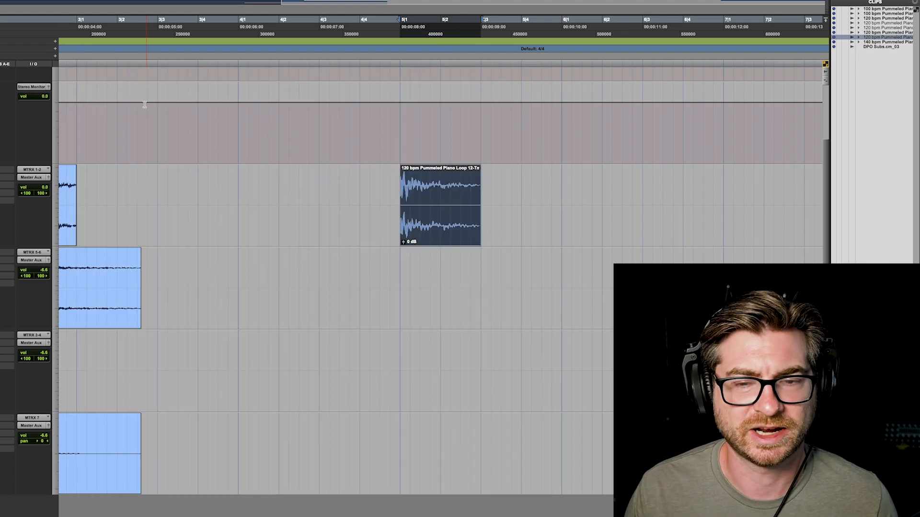
Move the 100 bpm Pummeled Piano Loop 17 clip to bar 5 beneath the pitched hit and play it.
key(r)
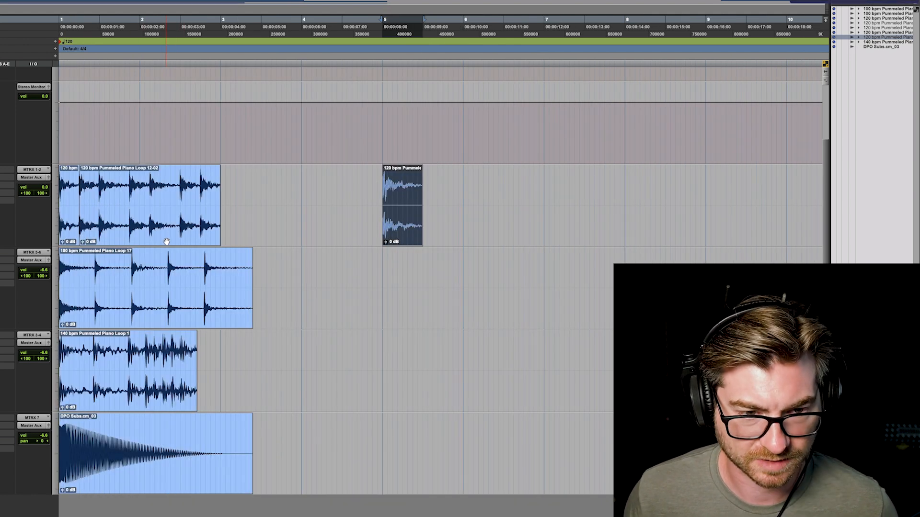
click(172, 315)
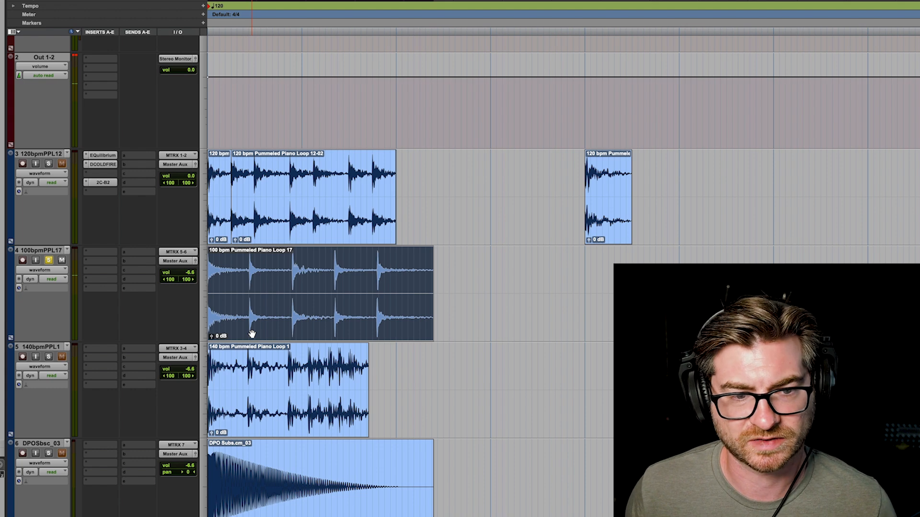
drag(253, 334, 630, 334)
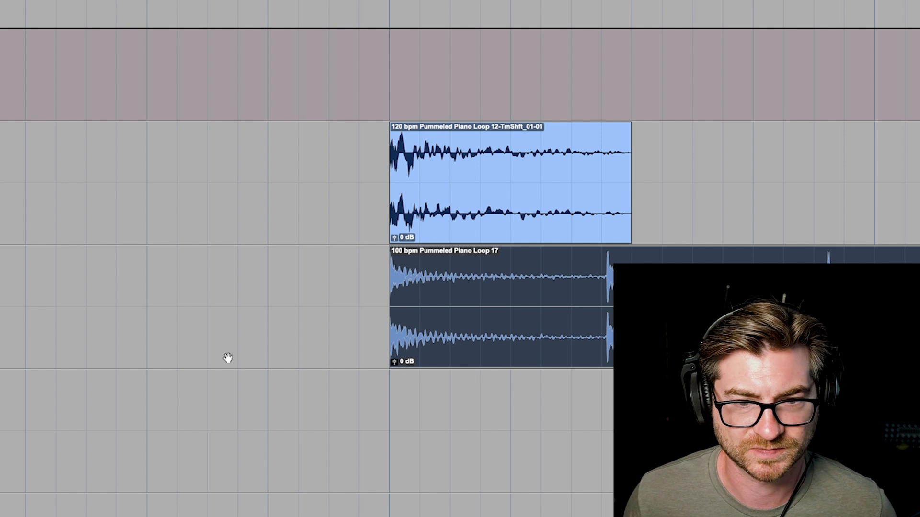
key(space)
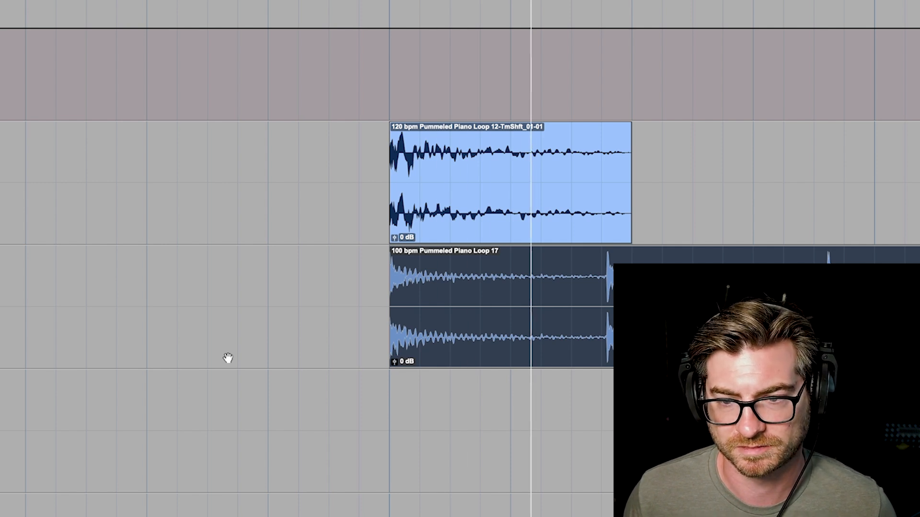
key(ctrl+z)
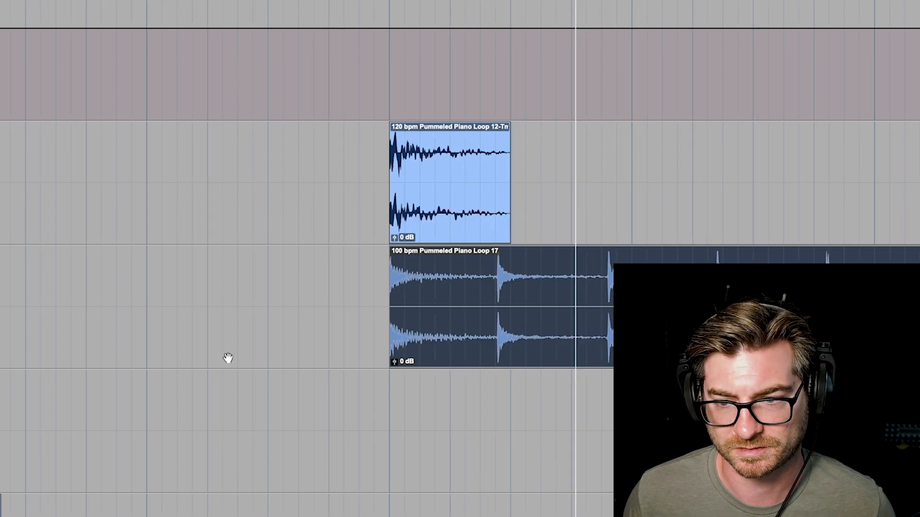
key(space)
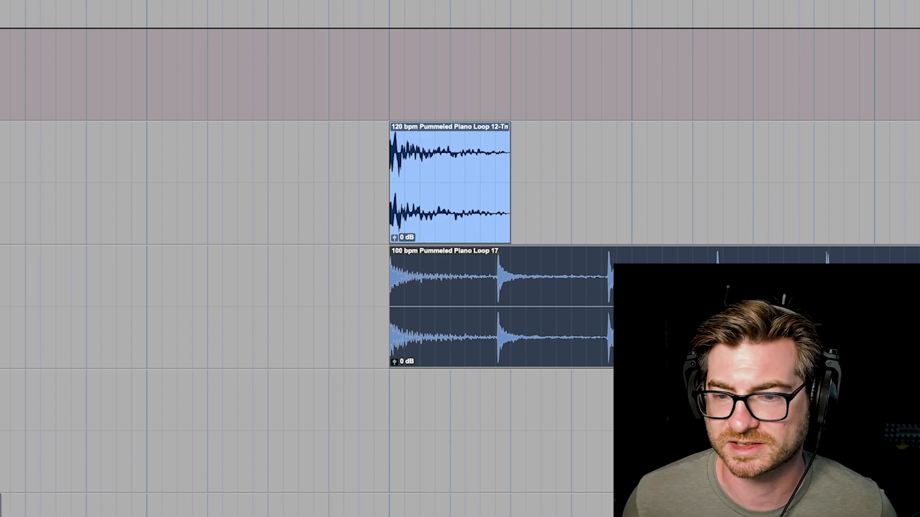
Split the 100 bpm loop at the start of its third hit and delete everything before it.
key(ctrl+a)
scroll(648, 311, up, 5)
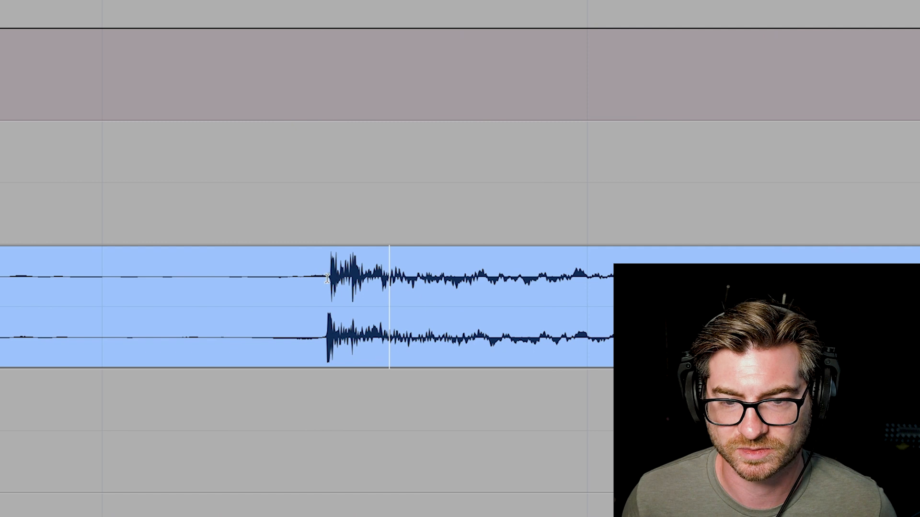
click(329, 279)
scroll(335, 279, up, 4)
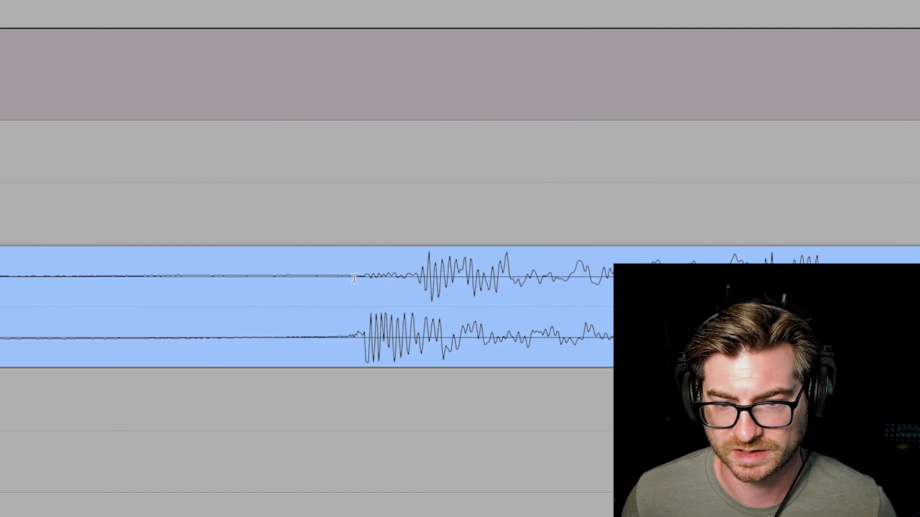
alt+click(356, 278)
scroll(274, 352, down, 6)
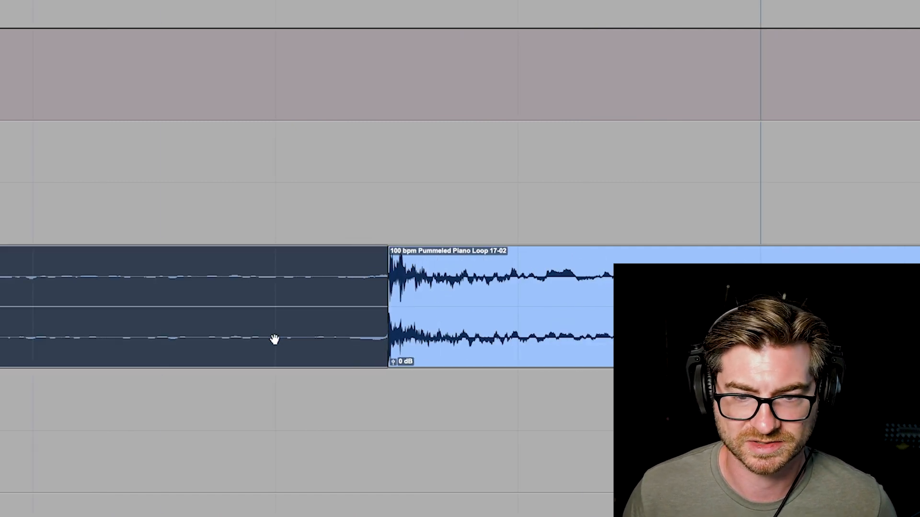
scroll(275, 339, down, 3)
key(Delete)
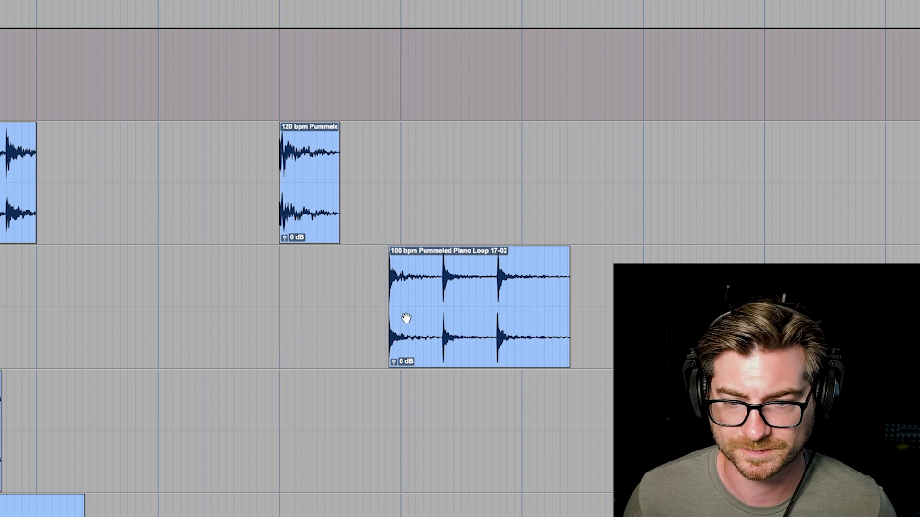
Separate the first remaining 100 bpm hit, move it to bar 5 under the 120 bpm hit, and extend its end with a fade-out.
alt+click(439, 281)
drag(417, 334, 320, 334)
key(e)
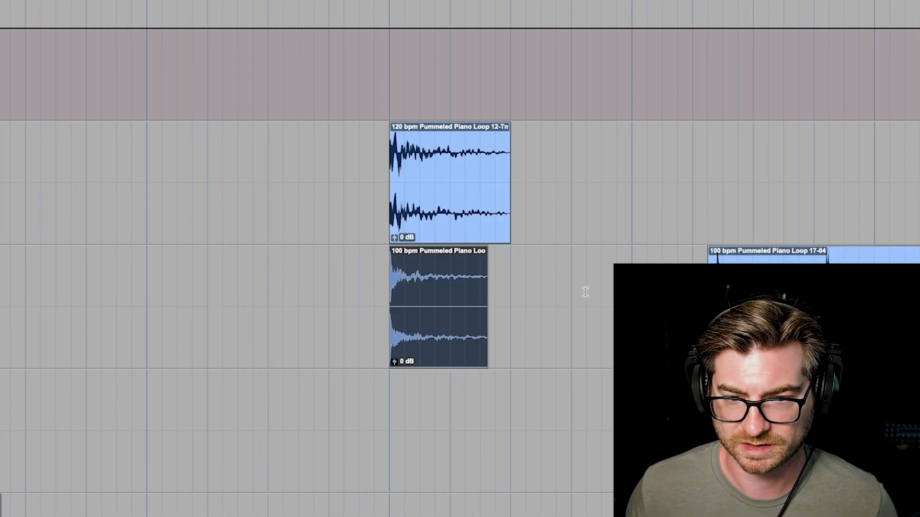
drag(491, 293, 496, 273)
Pitch the isolated 100 bpm hit down 12 semitones with Time Shift and render it.
click(441, 341)
key(ctrl+alt+super+w)
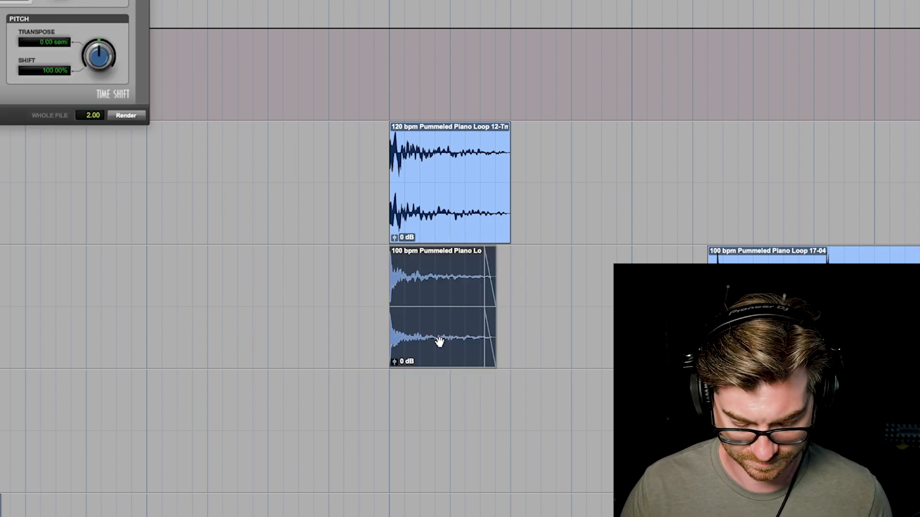
click(51, 43)
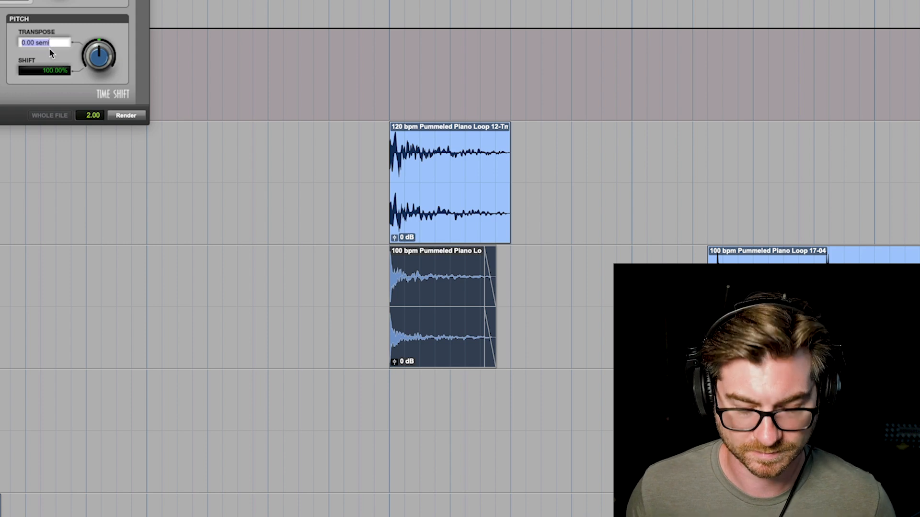
text(-12)
key(Return)
click(115, 116)
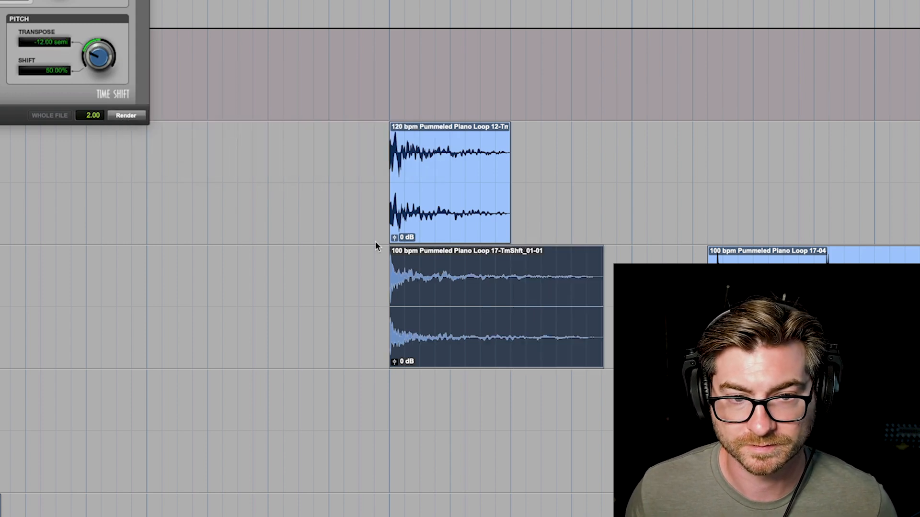
Move the pitched 100 bpm hit slightly earlier to line up its attack with the 120 bpm hit.
key(super+bracketright)
key(super+bracketright)
key(super+bracketright)
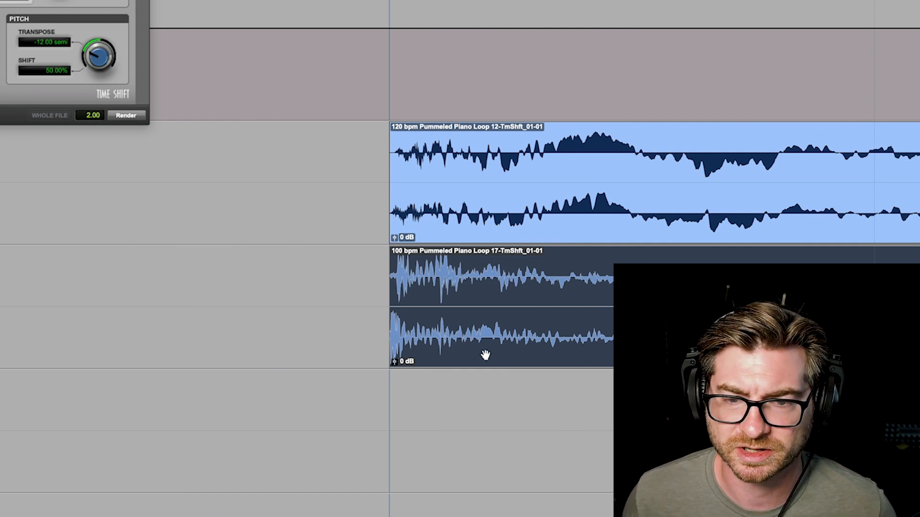
drag(447, 343, 408, 342)
key(super+bracketleft)
key(super+bracketleft)
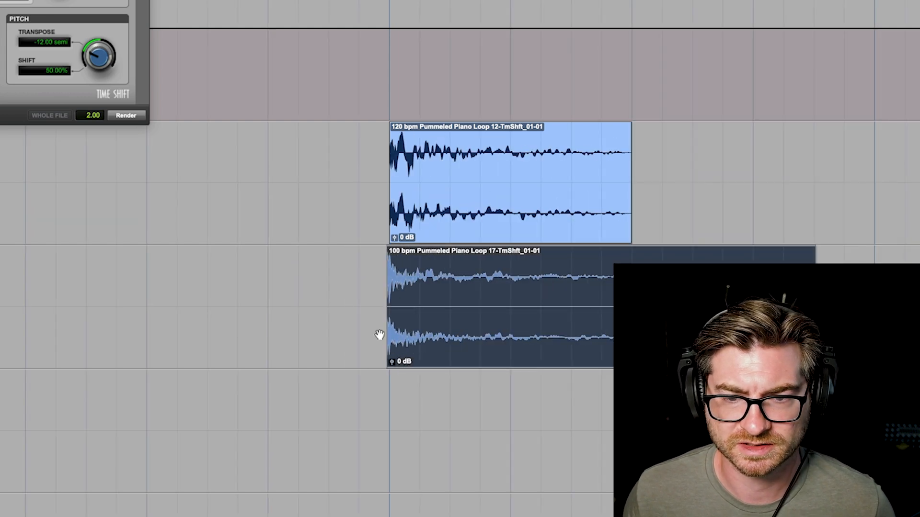
key(super+bracketleft)
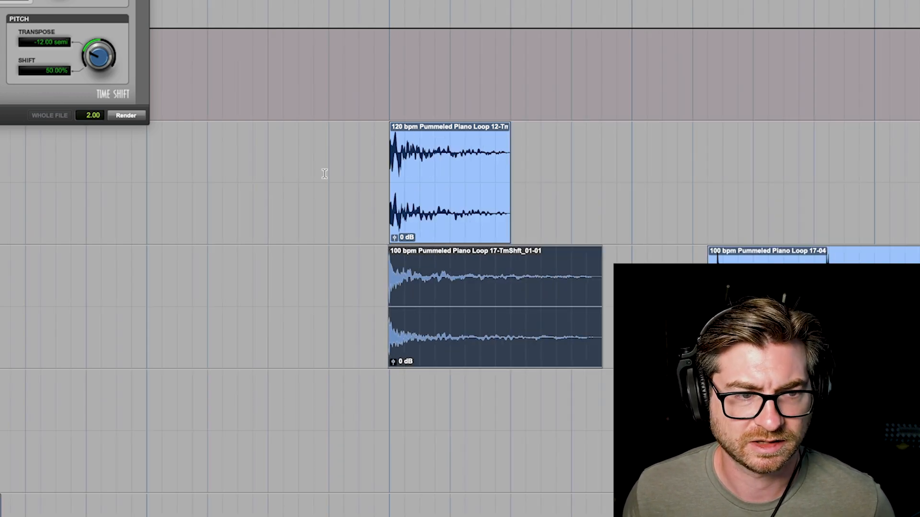
Play both layered hits together and copy the Dist COLDFIRE insert onto the 100bpmPPL17 track.
click(325, 145)
key(space)
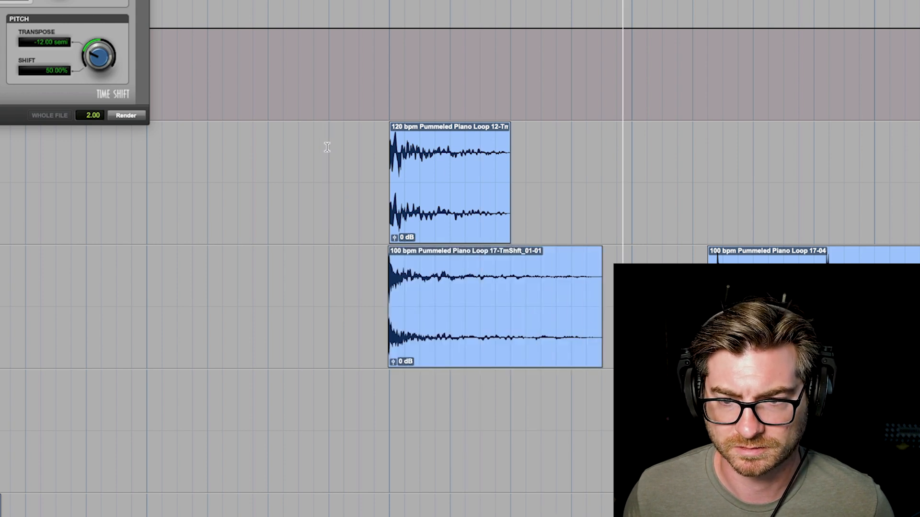
key(super+bracketleft)
key(space)
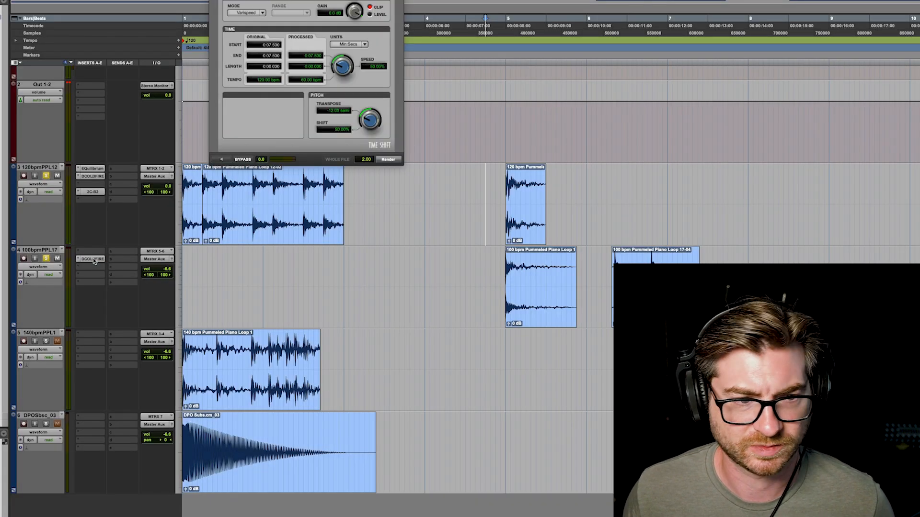
key(space)
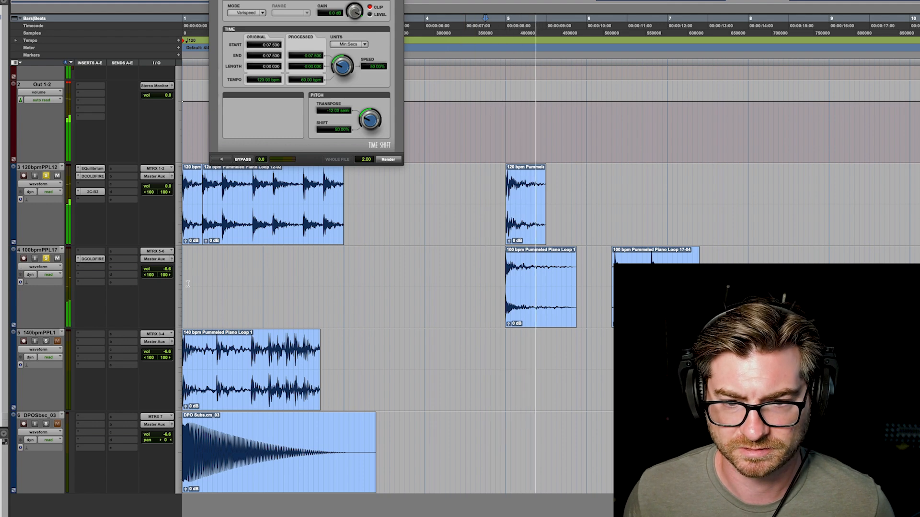
Switch Dist COLDFIRE on the 100bpmPPL17 track to Wavefolder distortion and adjust its drive while playing the soloed 100 bpm hit.
click(91, 259)
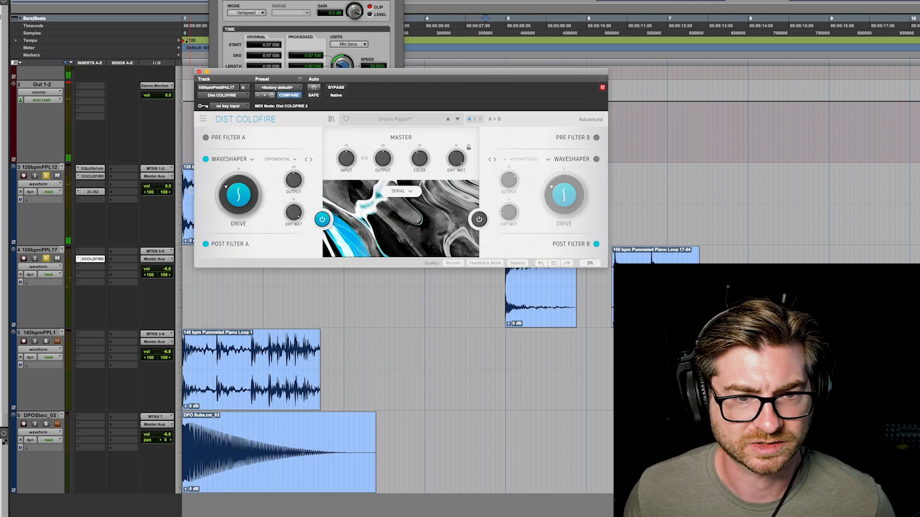
click(44, 176)
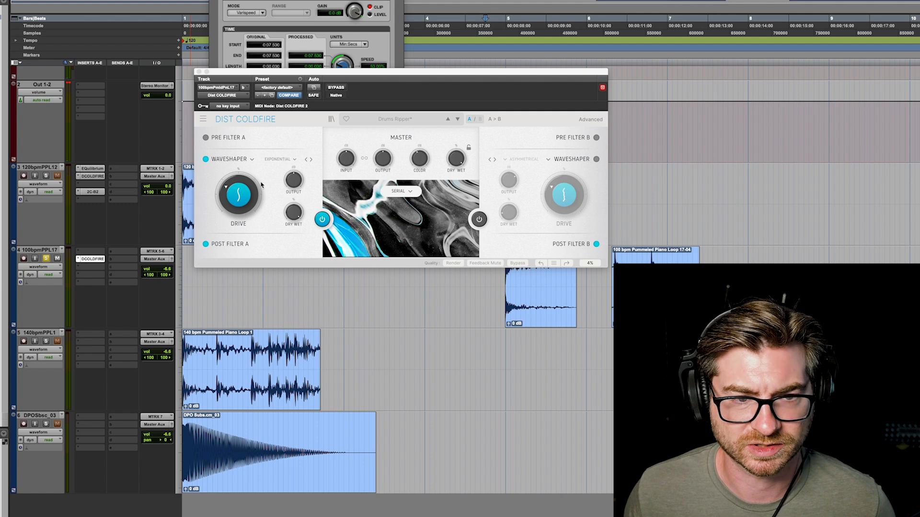
click(457, 281)
click(247, 159)
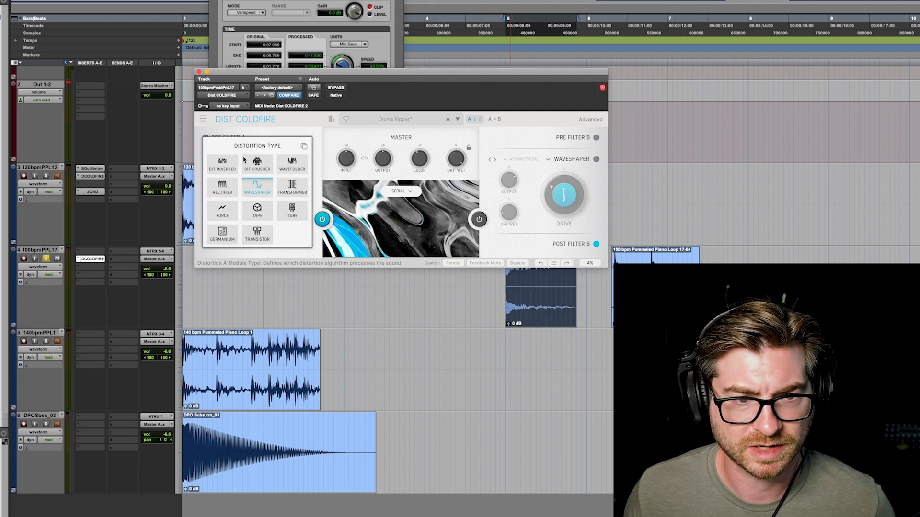
click(292, 163)
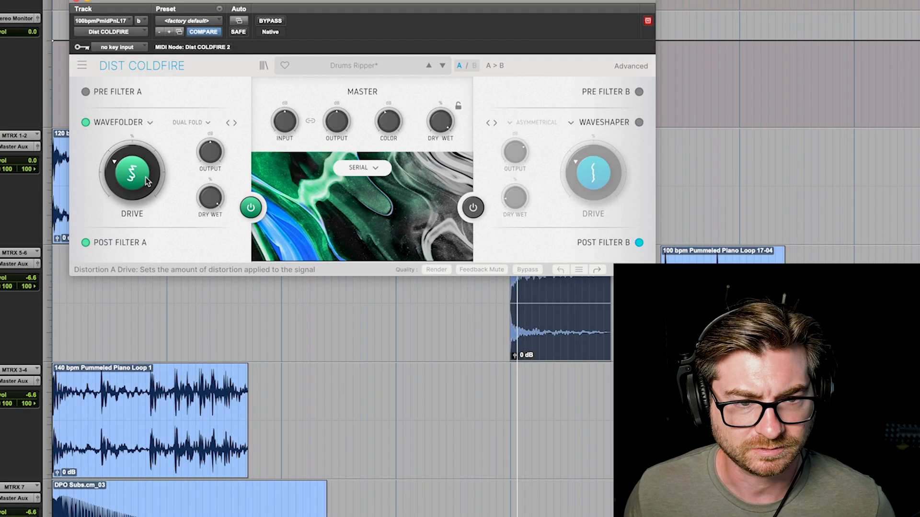
mouse_move(132, 173)
mouse_down()
mouse_move(132, 144)
mouse_move(148, 181)
mouse_up()
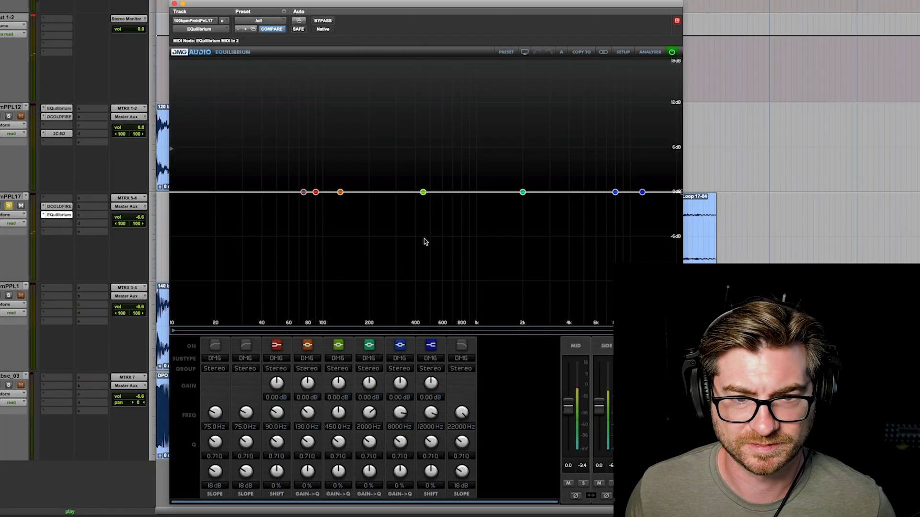
Insert EQuilibrium on the 100bpmPPL17 track and roll off the lows with its first high-pass band.
click(215, 345)
drag(215, 413, 216, 411)
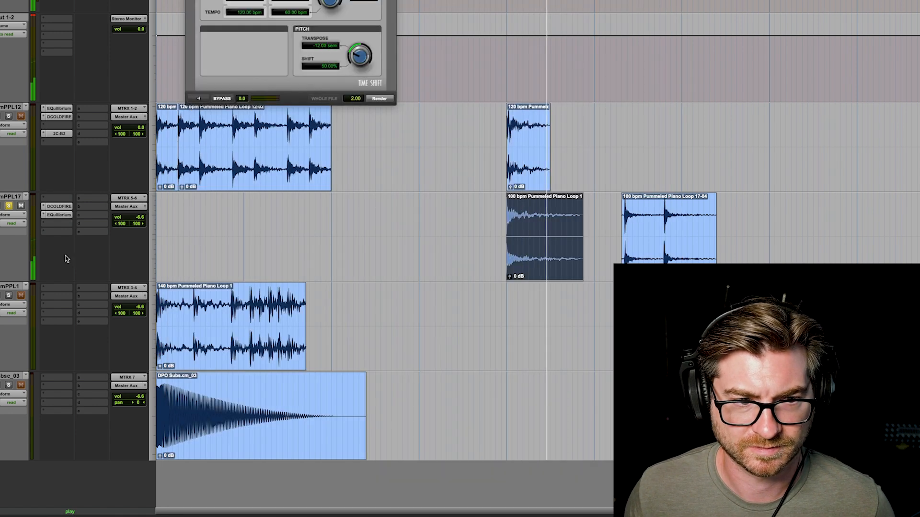
key(space)
Copy the 2C-B2 reverb onto the 100bpmPPL17 track and set its damp to 71.5, time to 3.17 and mix to 28.1.
drag(67, 174, 58, 233)
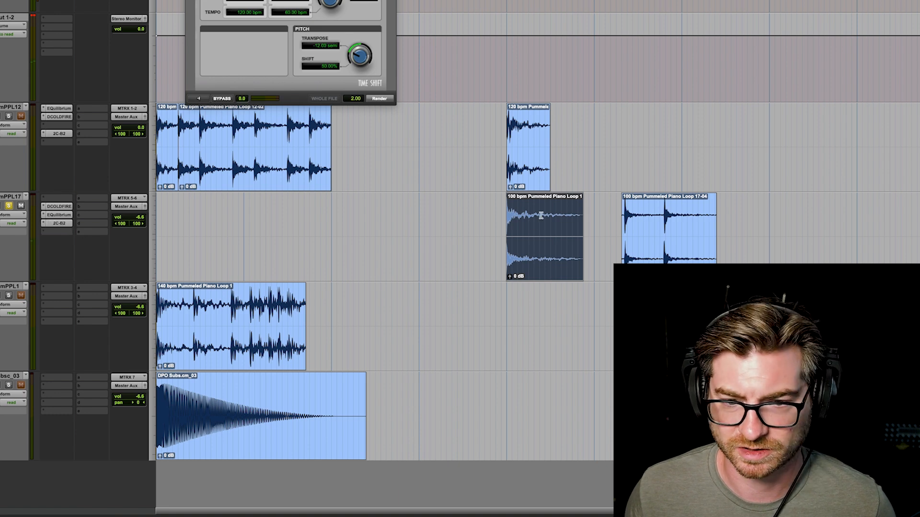
key(space)
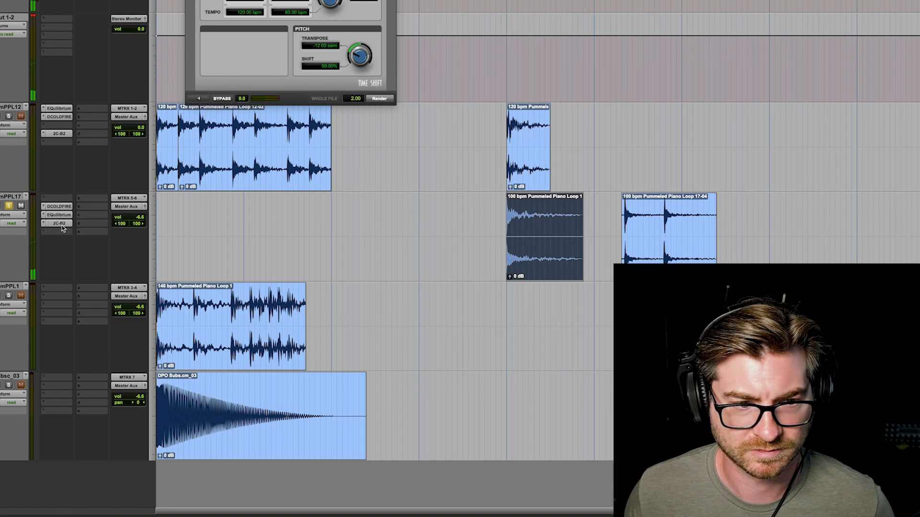
click(62, 225)
click(511, 174)
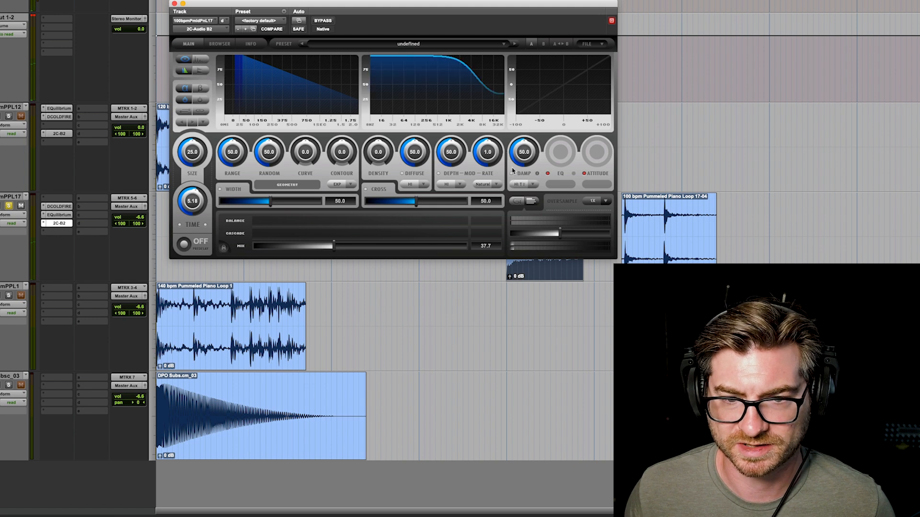
drag(520, 160, 523, 143)
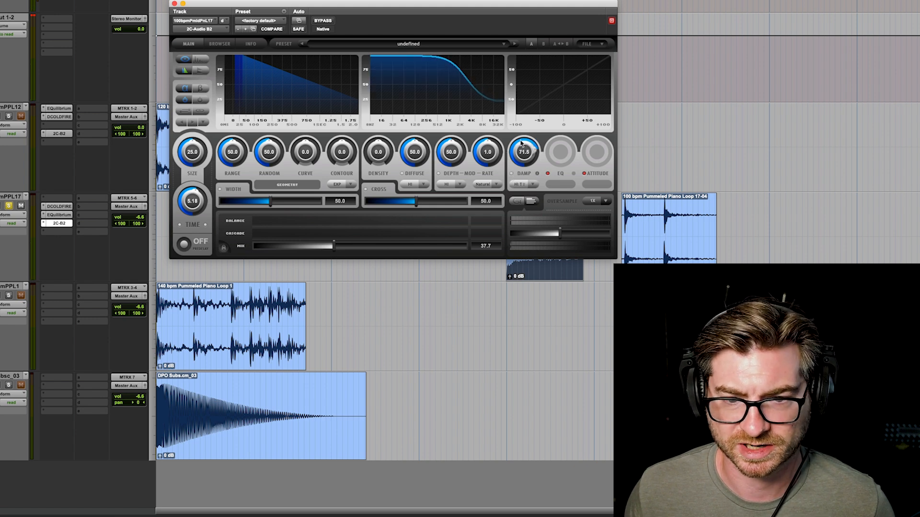
drag(192, 205, 192, 215)
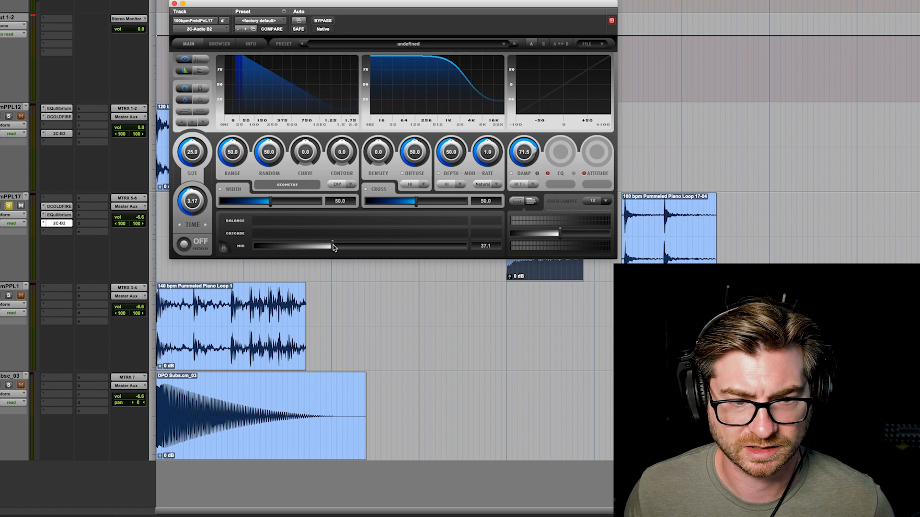
key(space)
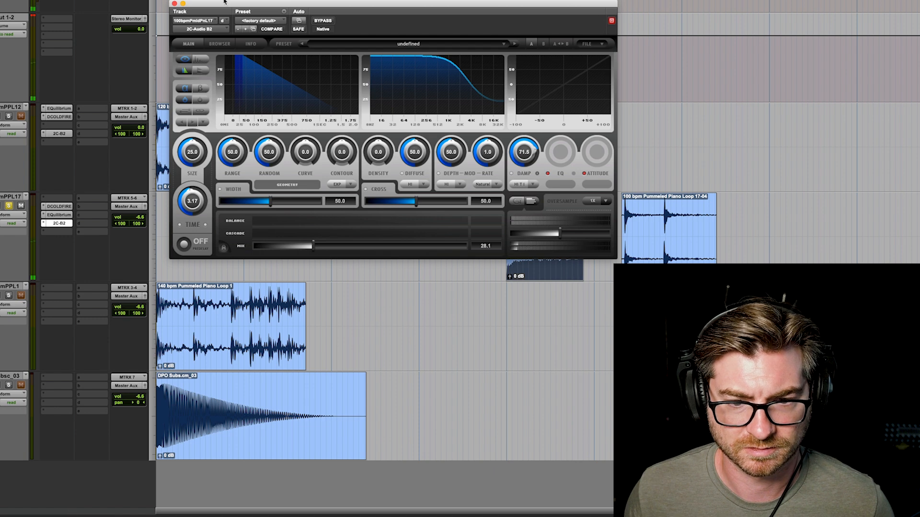
drag(216, 6, 218, 6)
click(176, 4)
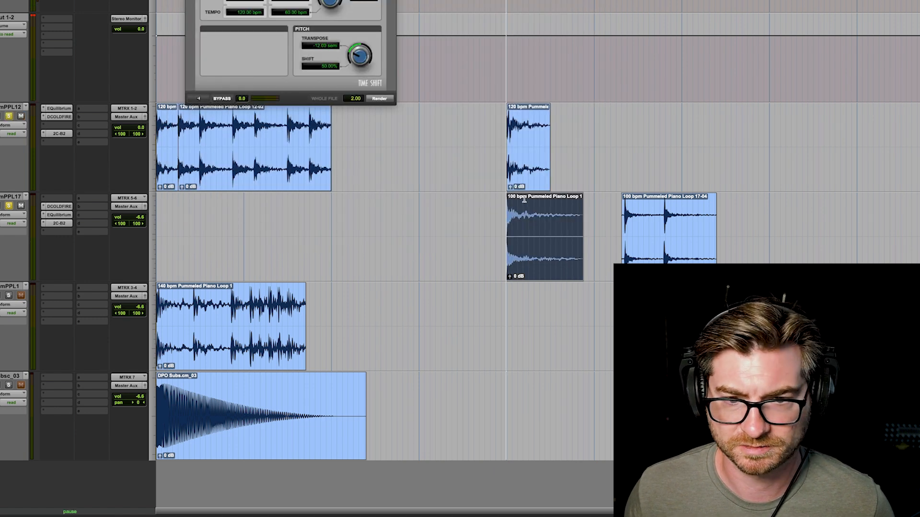
Play the processed 120 bpm and 100 bpm hits together at bar 5.
drag(595, 139, 589, 139)
key(super+bracketright)
key(super+bracketright)
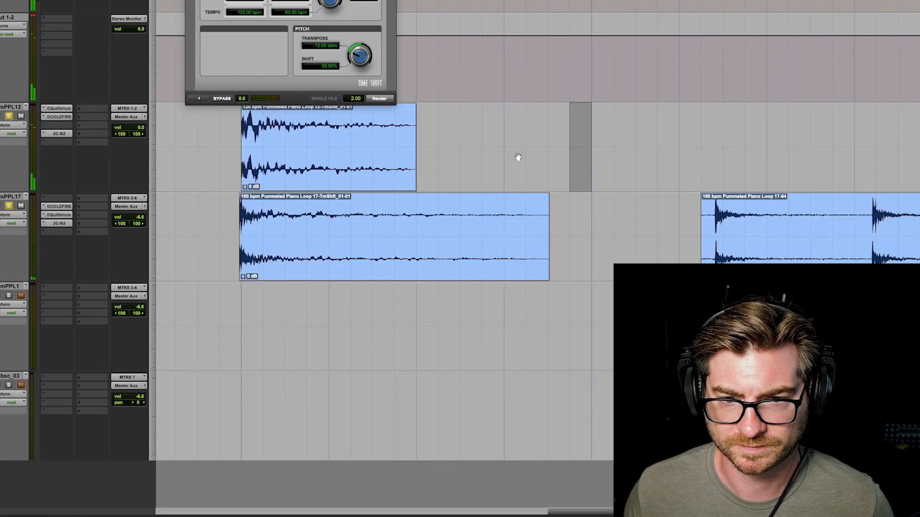
key(super+bracketleft)
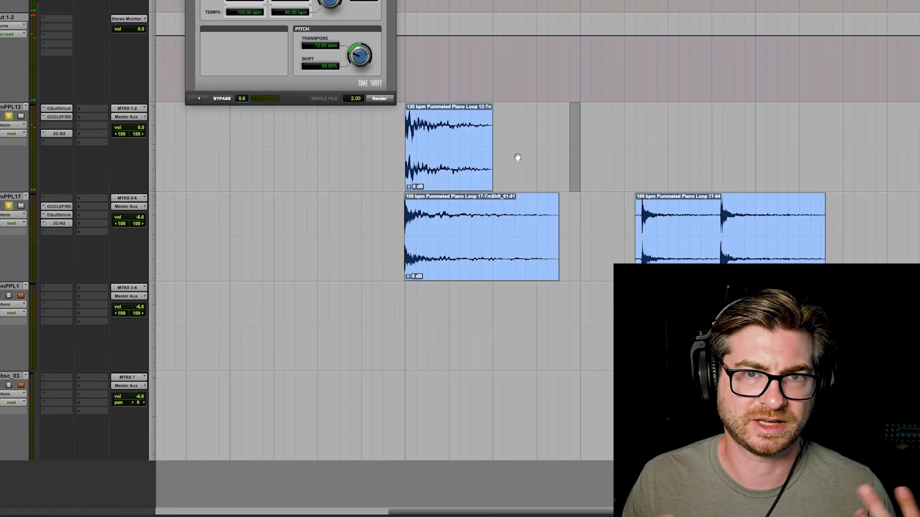
key(super+bracketleft)
key(super+bracketleft)
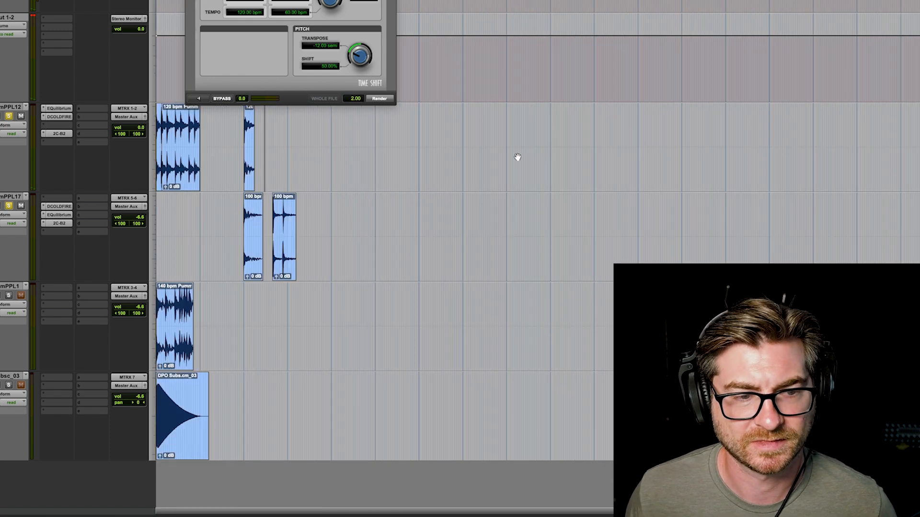
Solo the 140 bpm loop and play it from the start to find a single hit.
click(166, 360)
key(super+bracketright)
key(super+bracketright)
key(shift+s)
key(space)
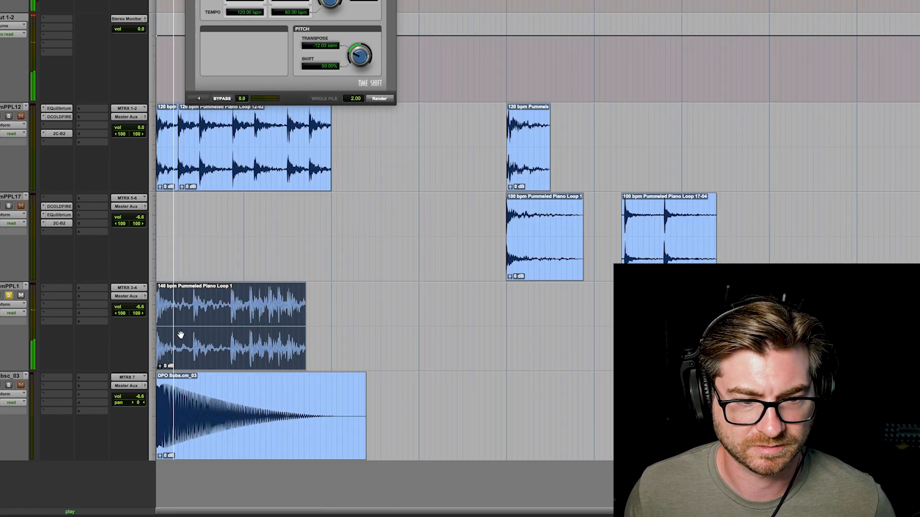
Separate the first 140 bpm hit and move it so it ends at bar 5, just before the other two layers.
click(186, 305)
key(b)
drag(177, 353, 493, 329)
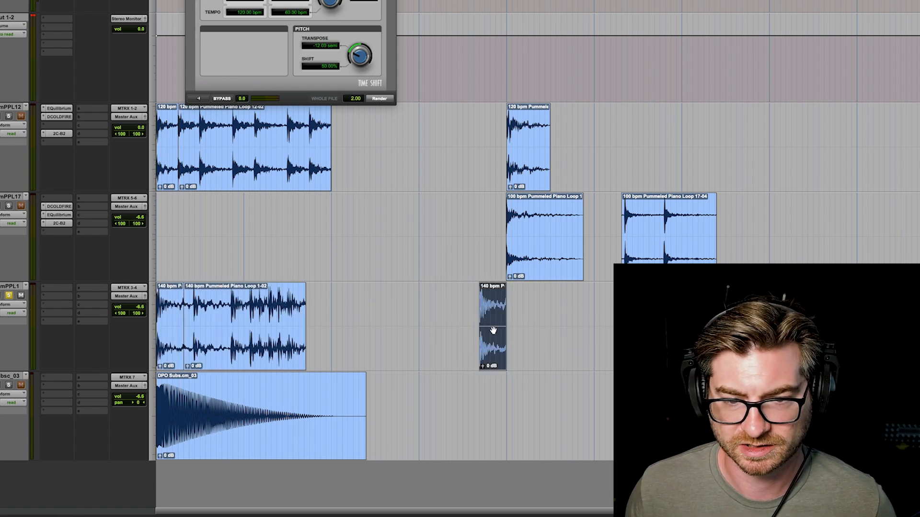
Add a fade-out over the end of the isolated 140 bpm hit.
key(super+bracketright)
key(super+bracketright)
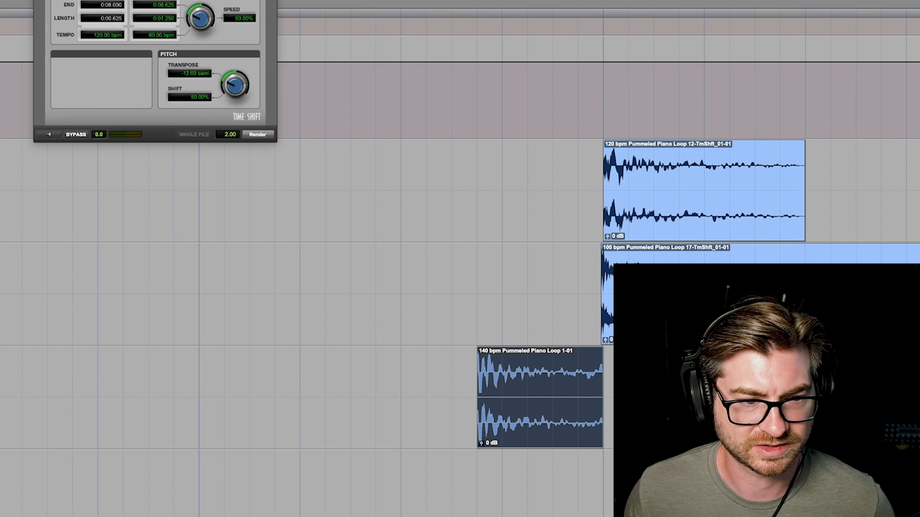
click(547, 375)
key(g)
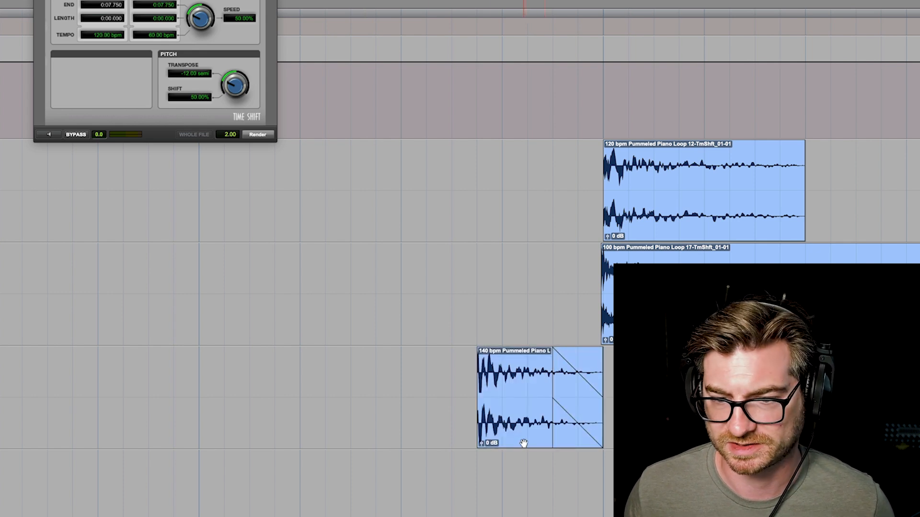
Copy the Wavefolder Dist COLDFIRE insert onto the 140 bpm track and adjust its drive while playing the faded hit.
click(522, 436)
key(space)
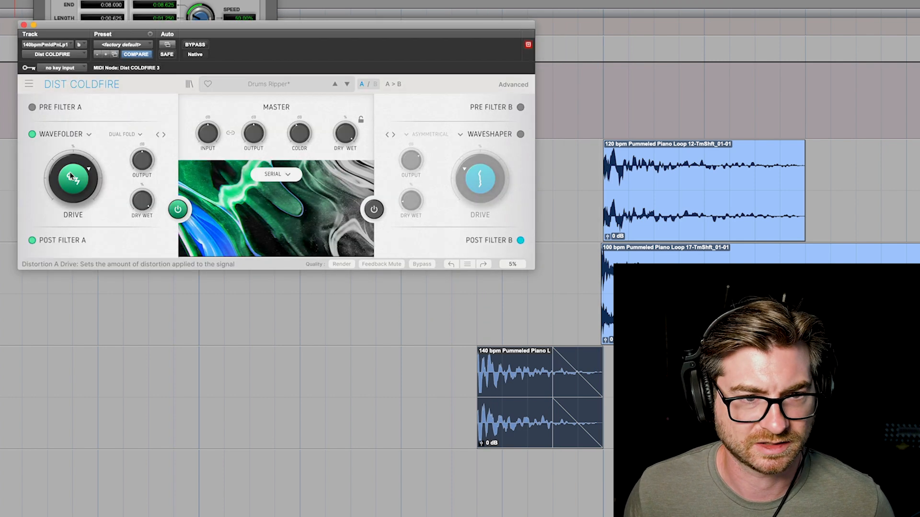
drag(72, 178, 73, 175)
Try Waveshaper distortion on the 140 bpm hit with the Exponential, Soft Clip and Stairs types at different drive amounts.
click(89, 136)
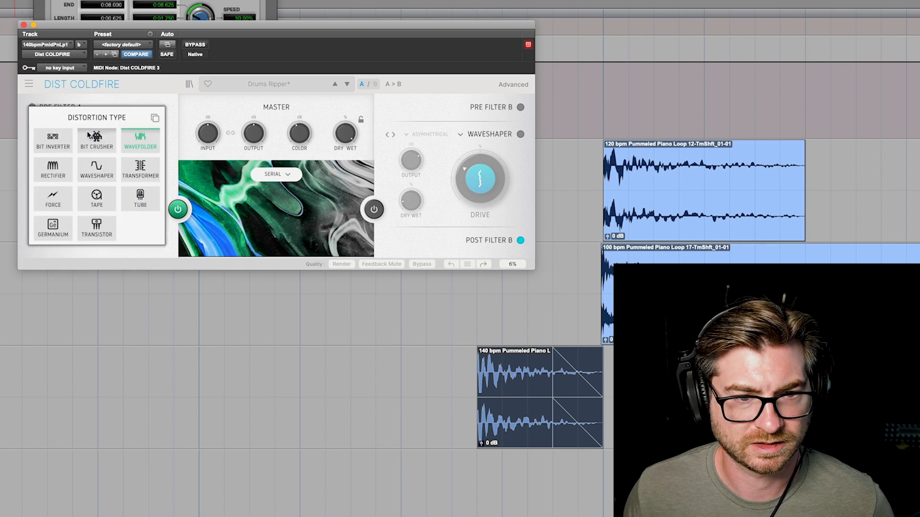
click(99, 173)
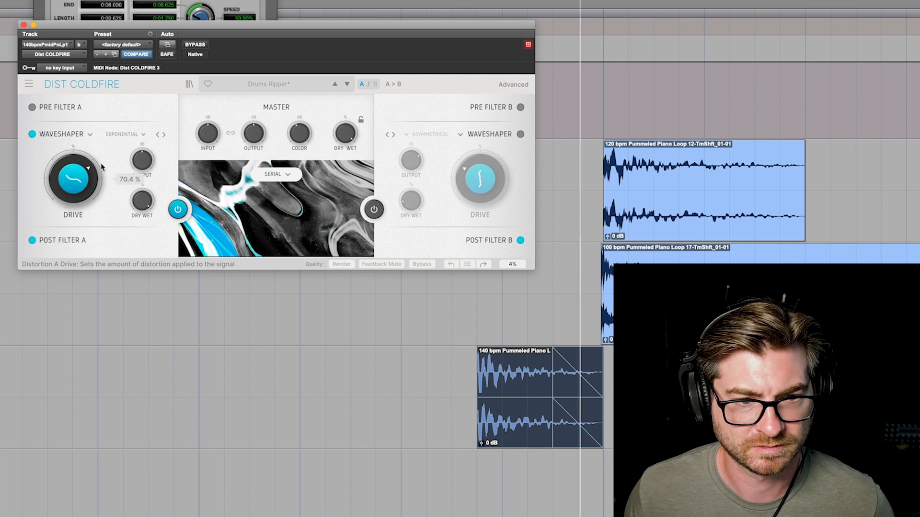
click(121, 134)
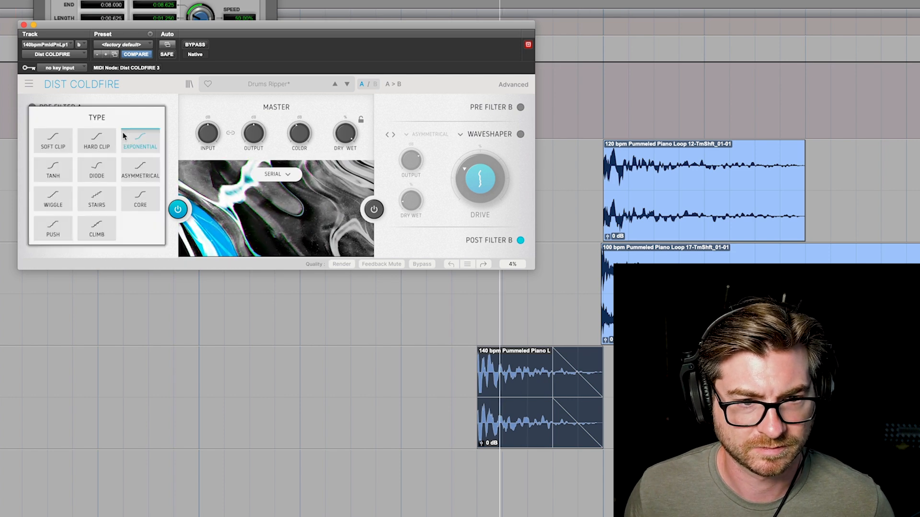
click(66, 143)
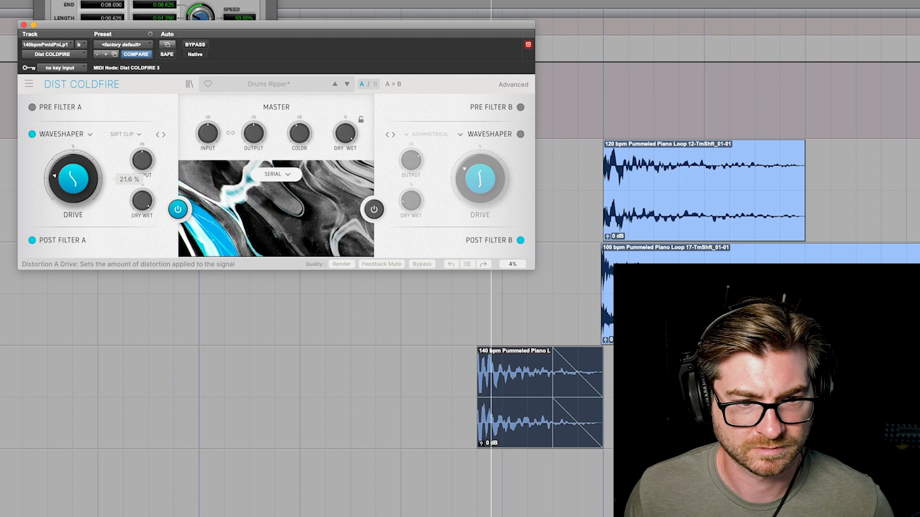
drag(73, 178, 73, 163)
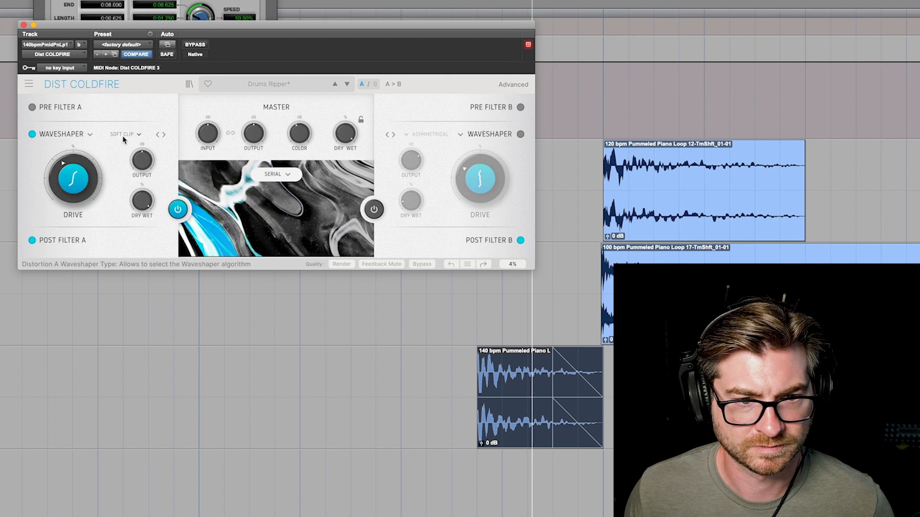
click(123, 136)
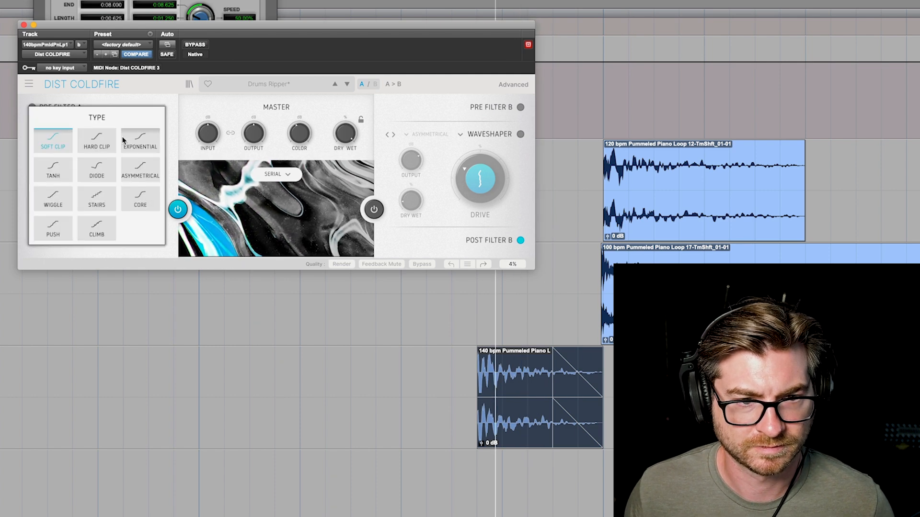
click(93, 200)
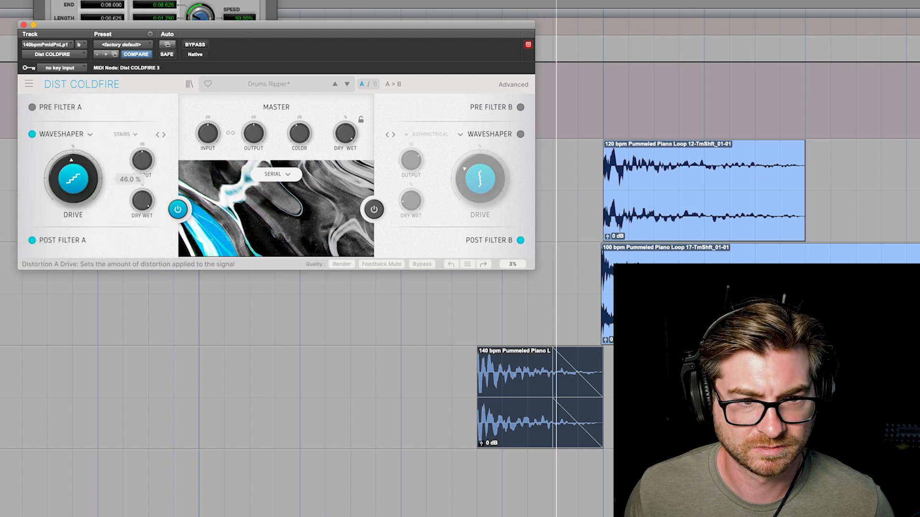
drag(73, 178, 73, 188)
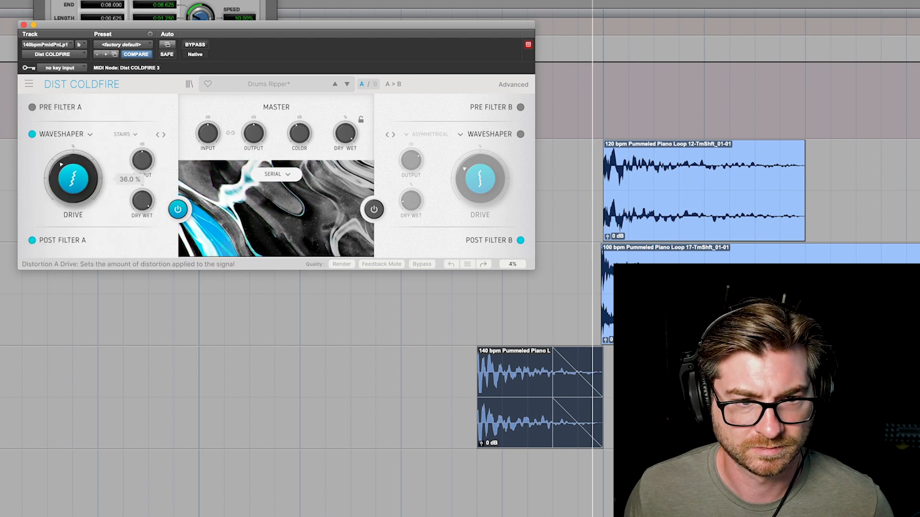
Set the 140 bpm track's distortion to Wavefolder with the Softbounce type and adjust the drive during playback.
click(87, 135)
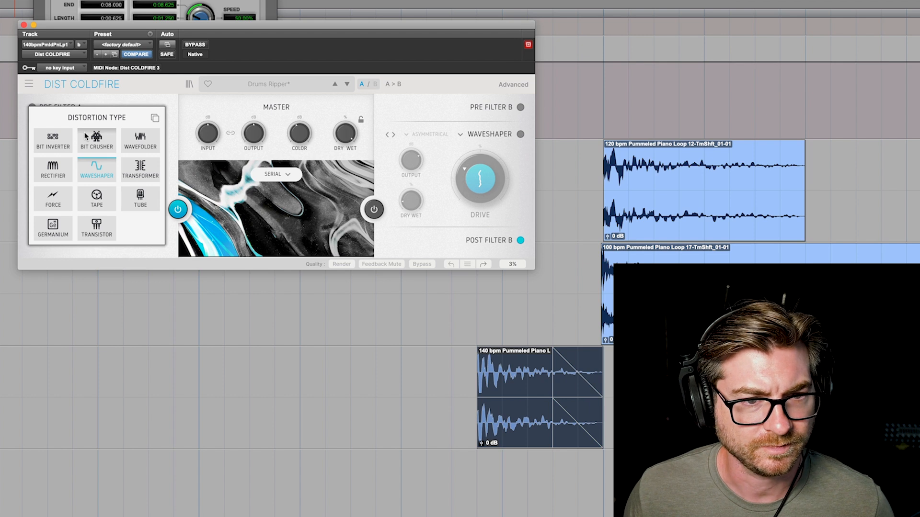
click(140, 141)
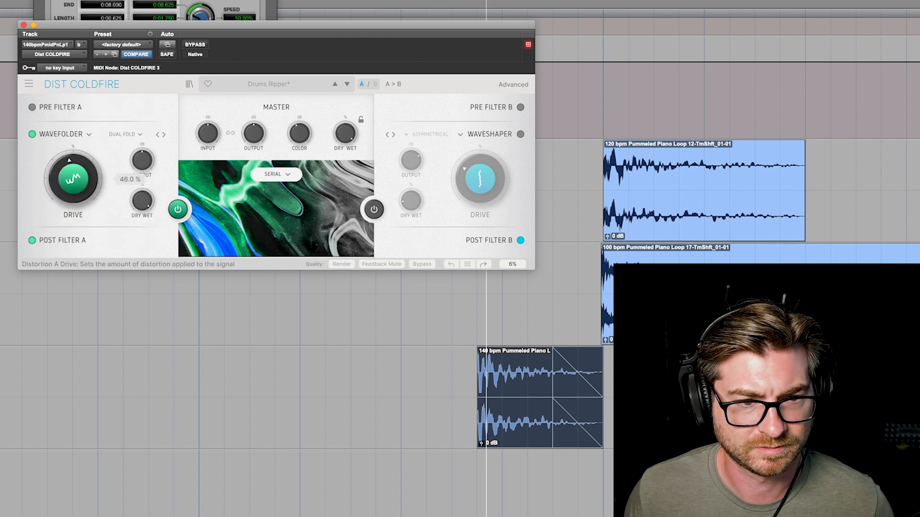
click(119, 135)
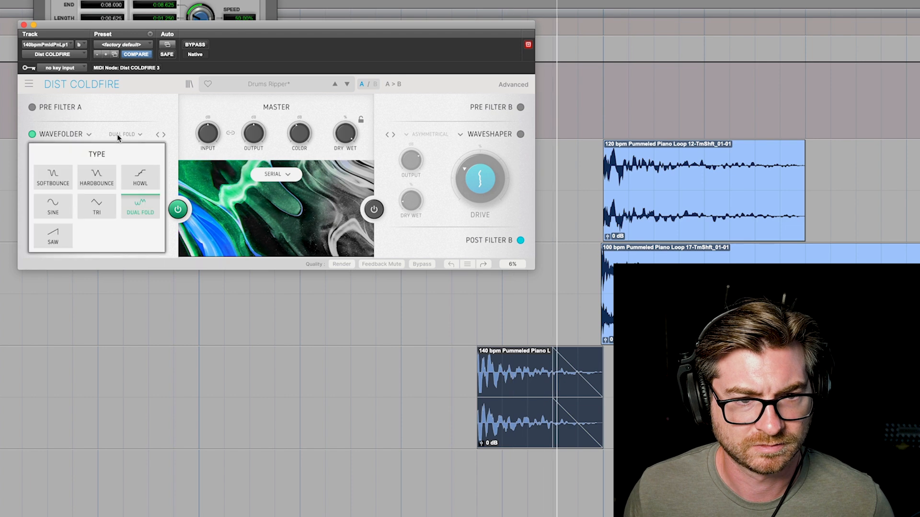
click(53, 177)
drag(73, 178, 73, 192)
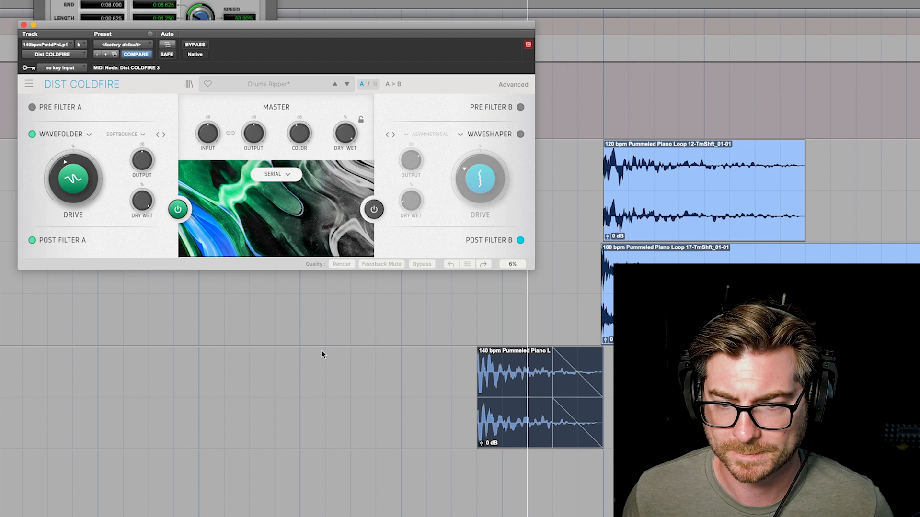
scroll(471, 450, down, 1)
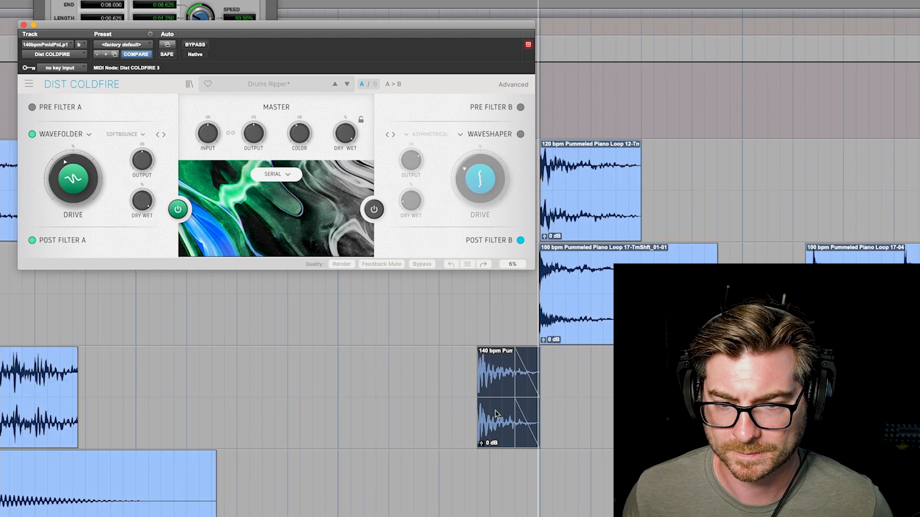
scroll(496, 415, up, 1)
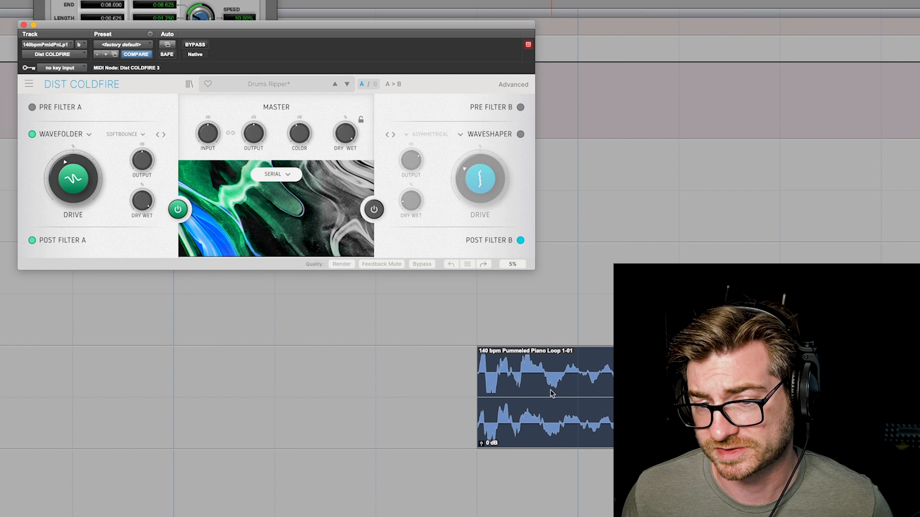
Align the faded 140 bpm hit with the start of the 120 and 100 bpm hits and play the three layers together.
click(580, 373)
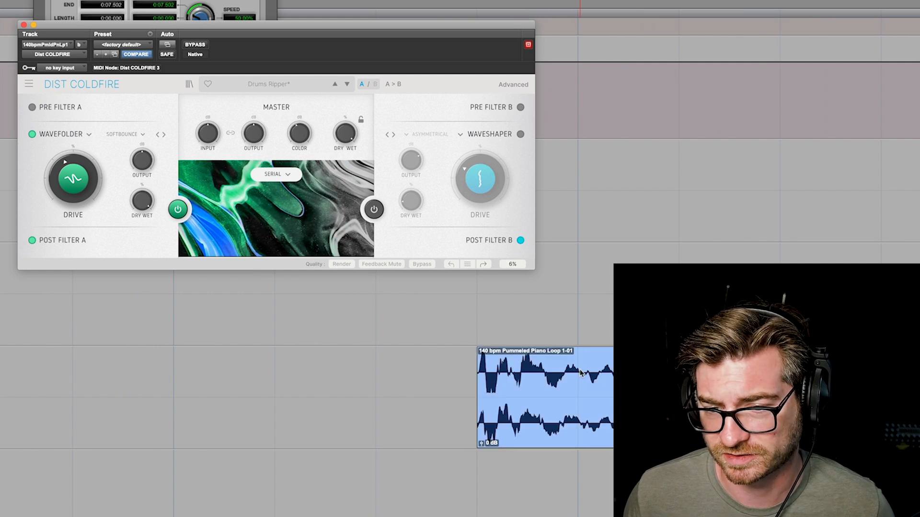
key(super+z)
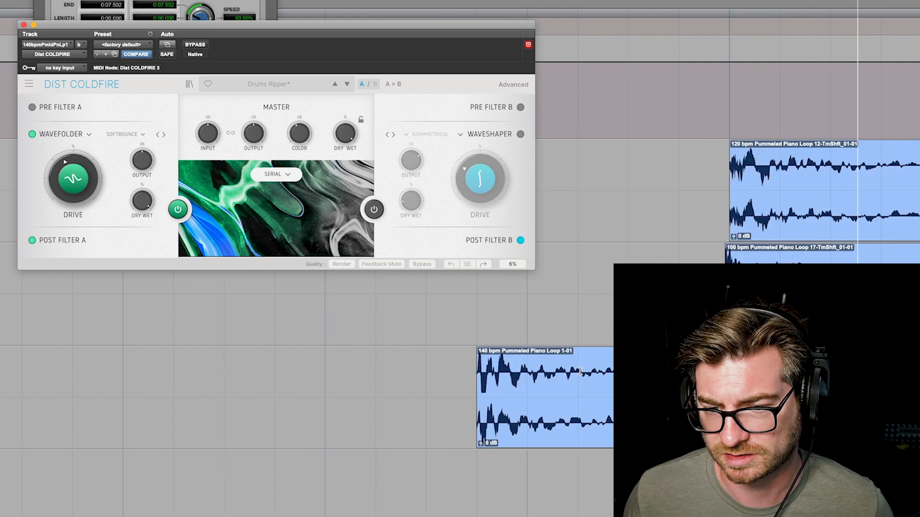
scroll(477, 451, down, 1)
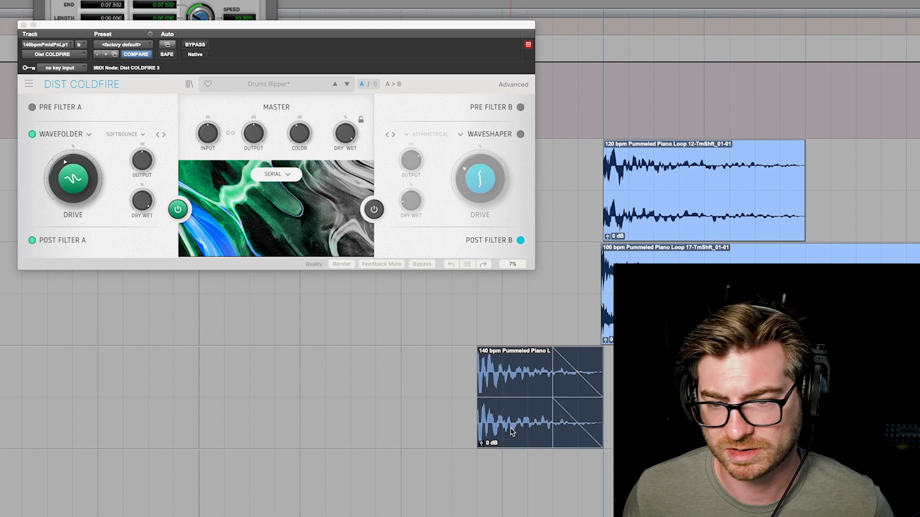
key(super+z)
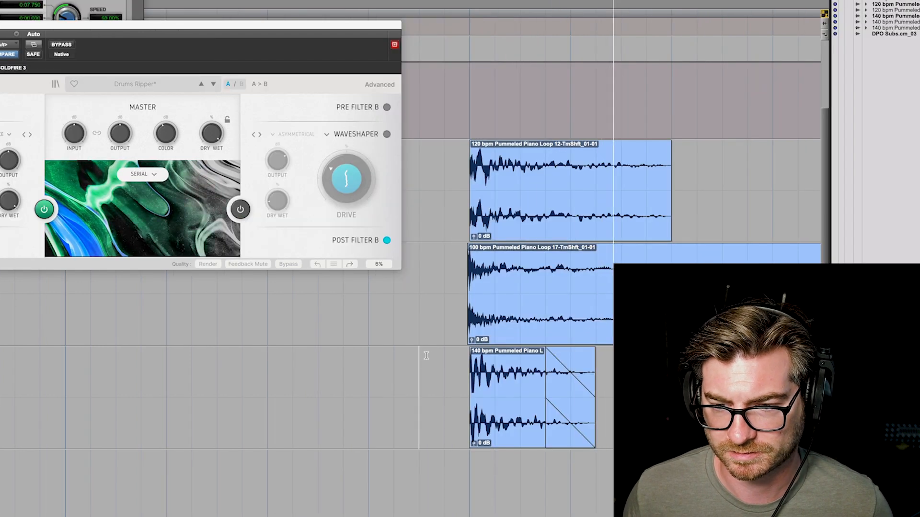
scroll(587, 396, down, 1)
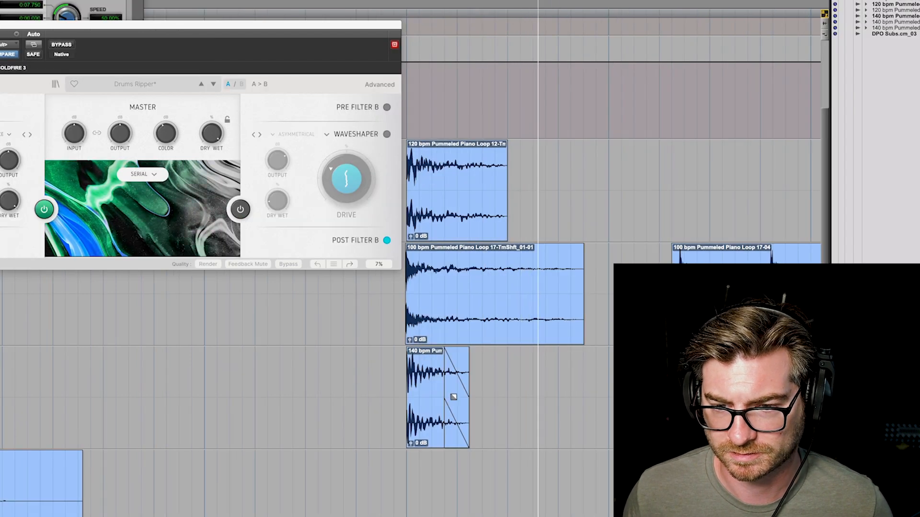
key(space)
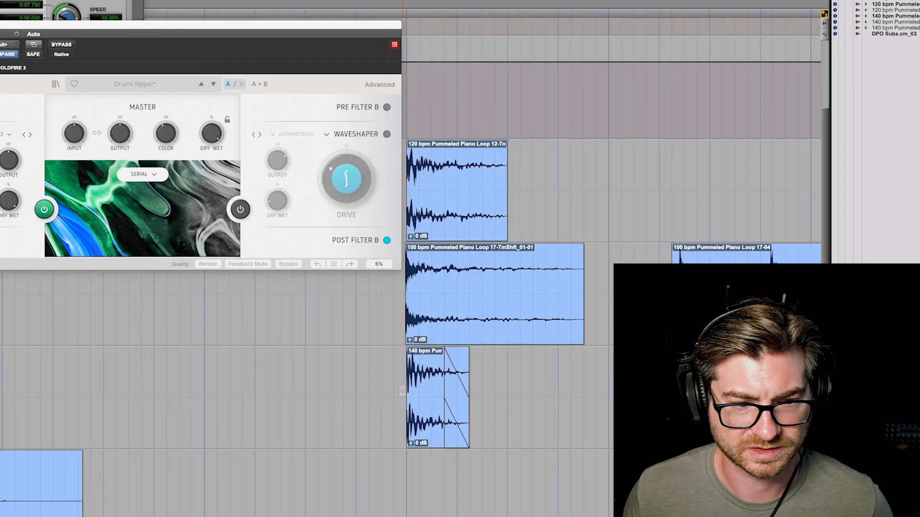
key(space)
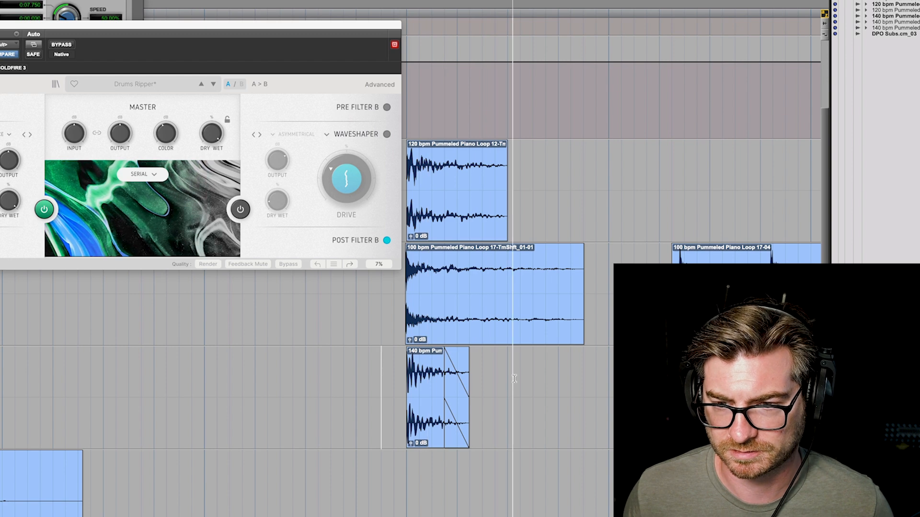
key(space)
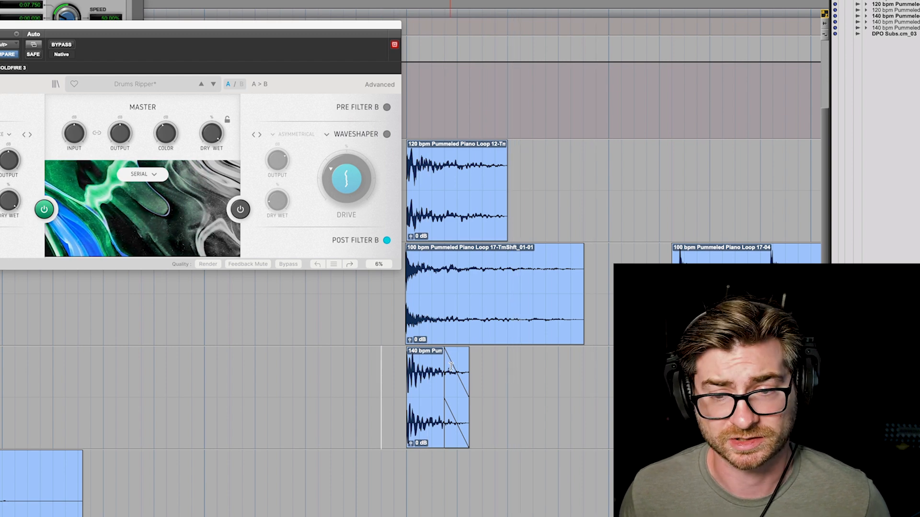
Align the DPO Subs clip with the layered hits at bar 5 and close the open plug-in windows.
key(r)
click(456, 331)
key(t)
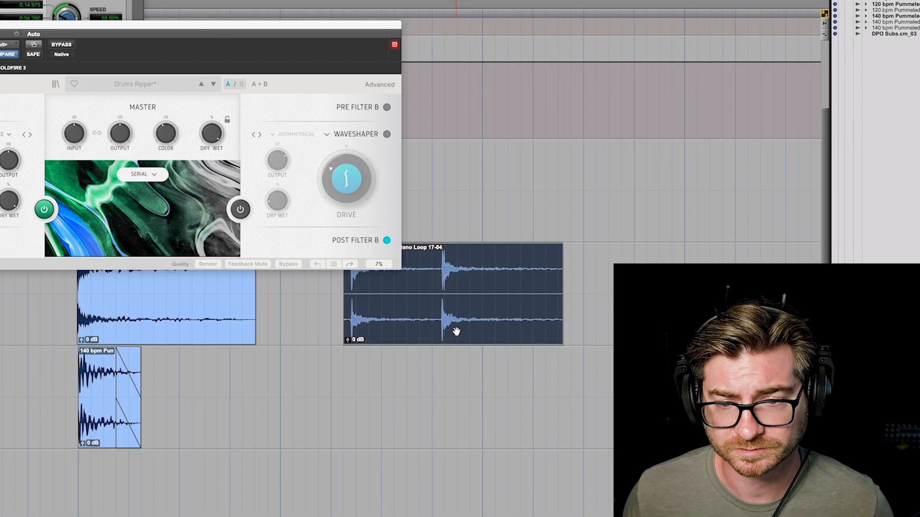
key(r)
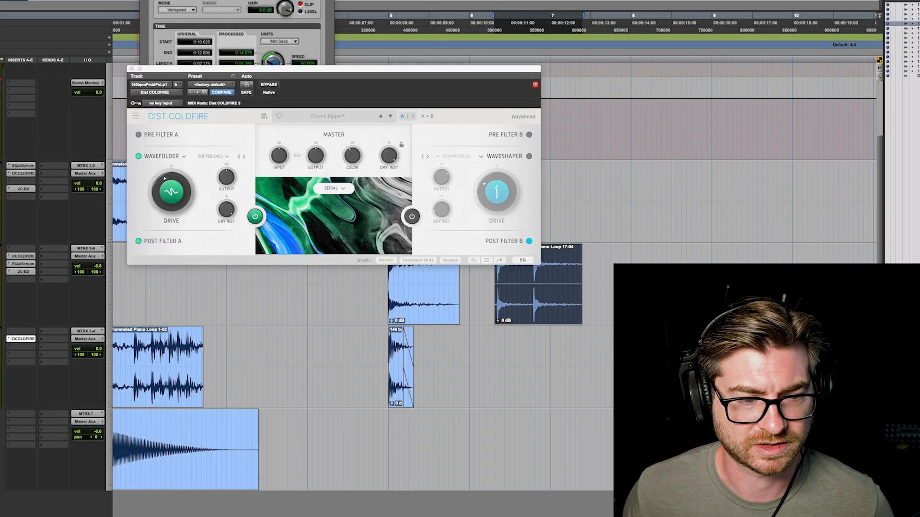
key(r)
drag(143, 480, 306, 465)
click(132, 68)
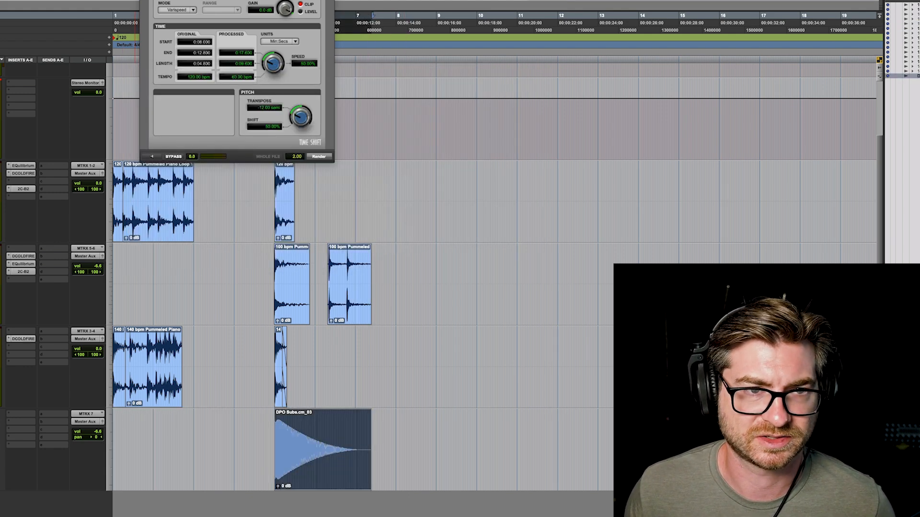
key(super+w)
key(super+bracketright)
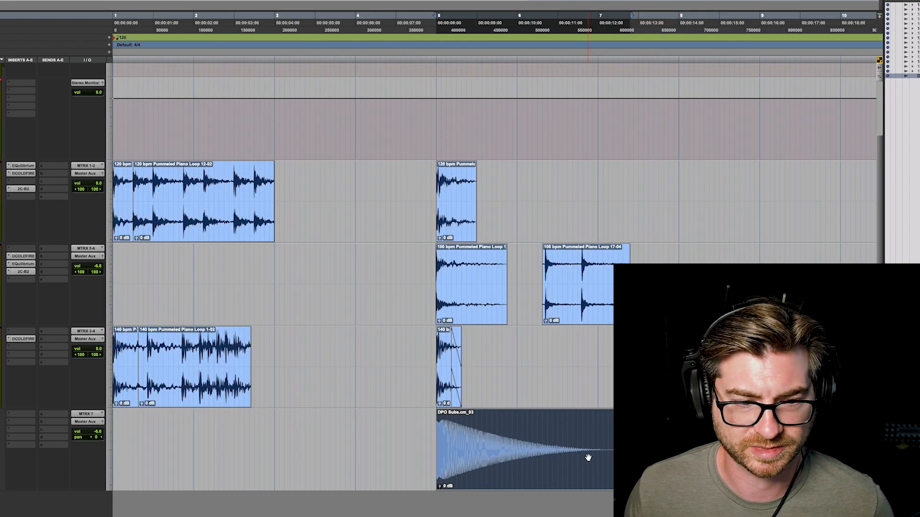
Trim the end of the DPO Subs clip, add a long fade-out to it and play the full layered hit.
key(space)
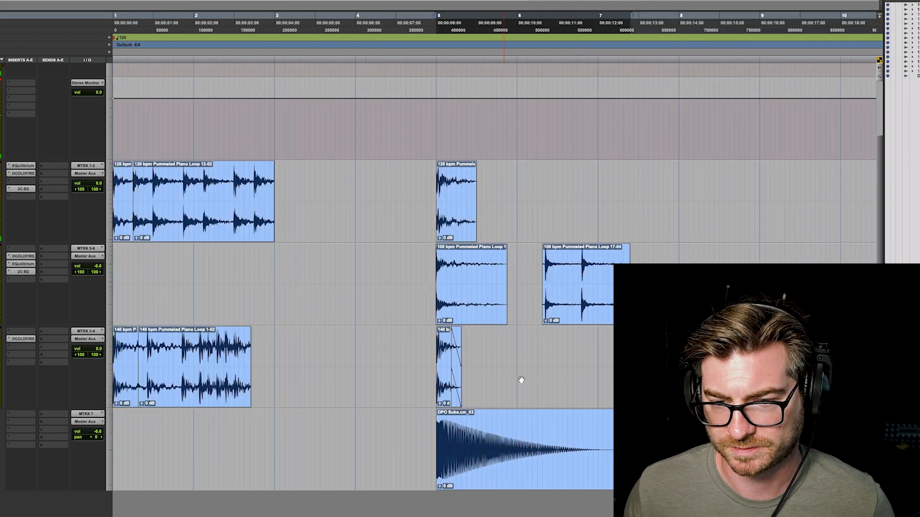
click(512, 364)
drag(567, 443, 515, 444)
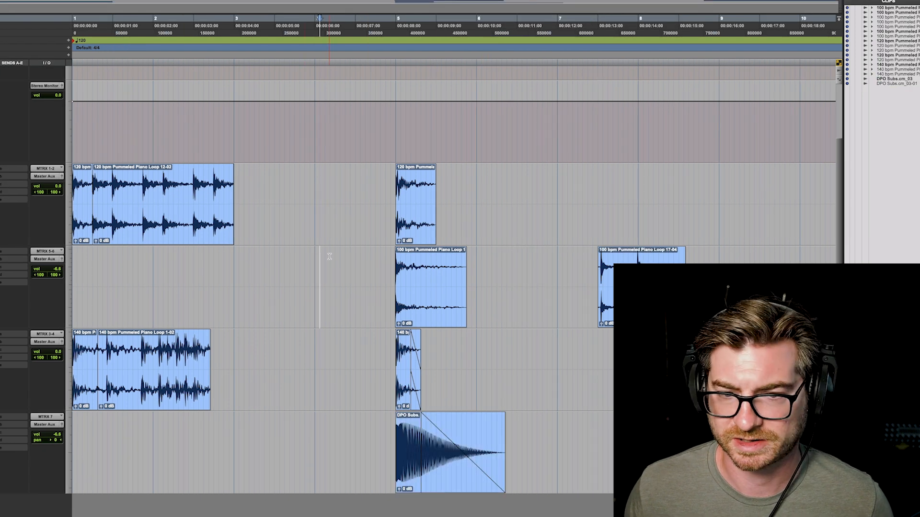
key(space)
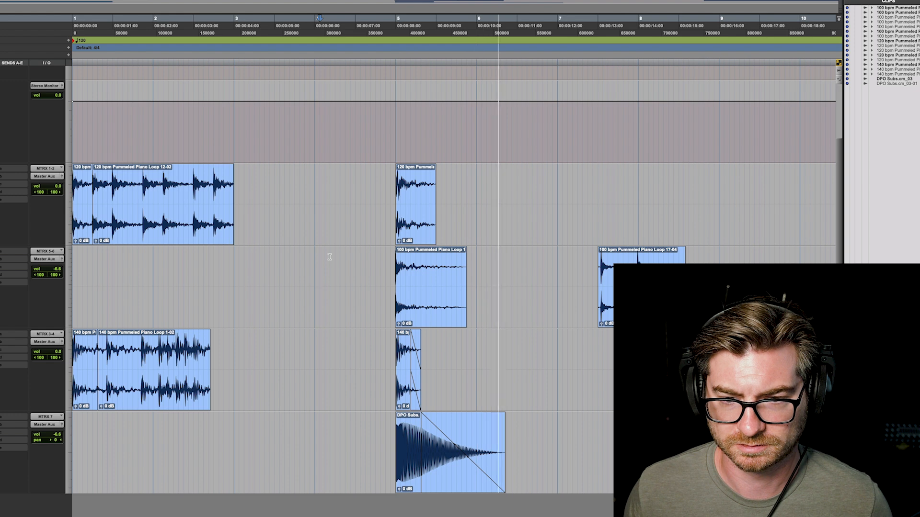
key(space)
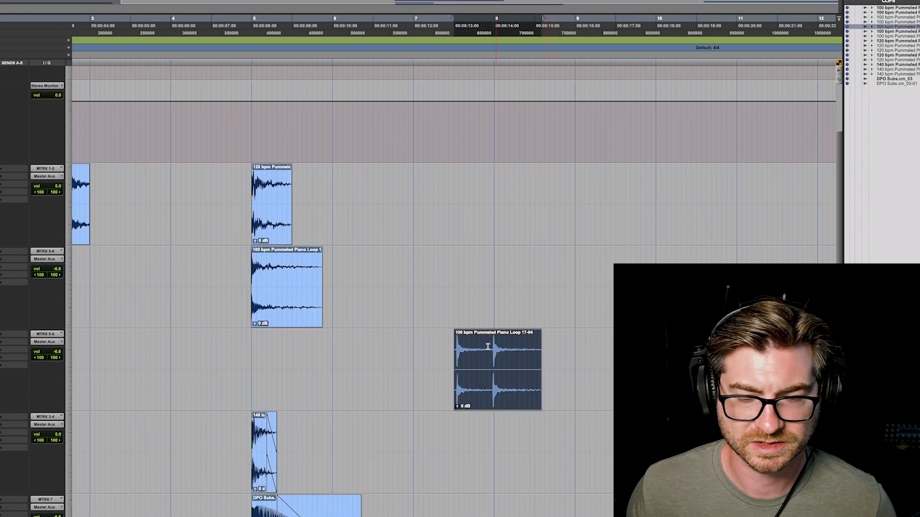
Try splitting the leftover 100 bpm loop at bar 8 and boosting the clip gain of its second part.
scroll(492, 353, up, 4)
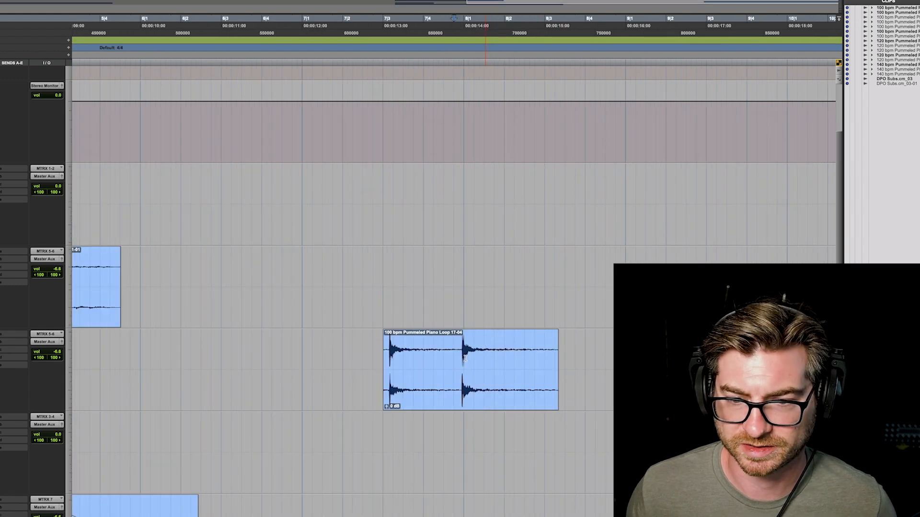
key(super+e)
scroll(503, 367, down, 2)
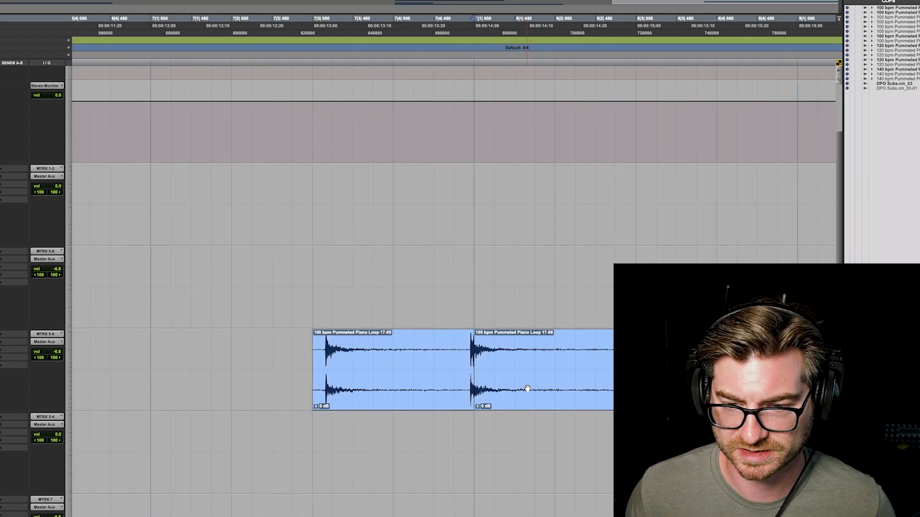
click(529, 389)
key(space)
drag(478, 407, 483, 402)
key(space)
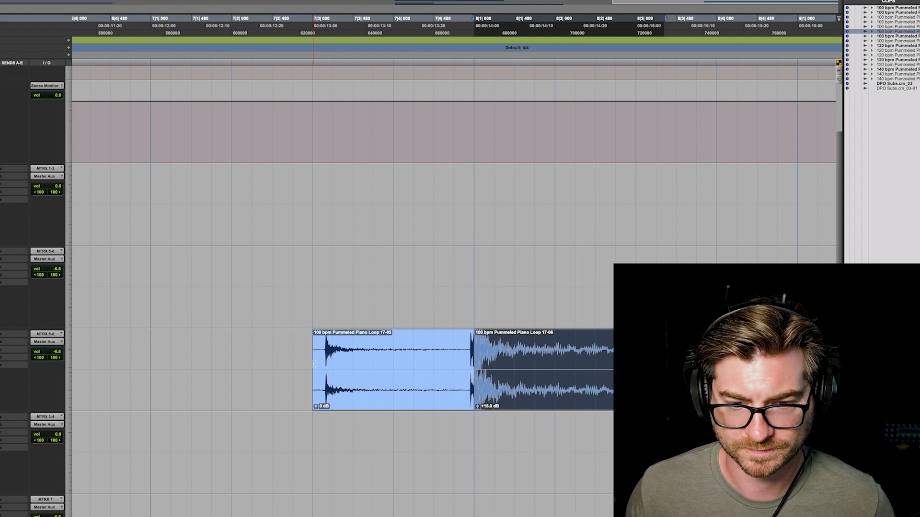
Extend the start of the leftover 100 bpm loop clip back over its earlier hits and play them.
key(r)
drag(385, 364, 164, 360)
click(186, 361)
key(space)
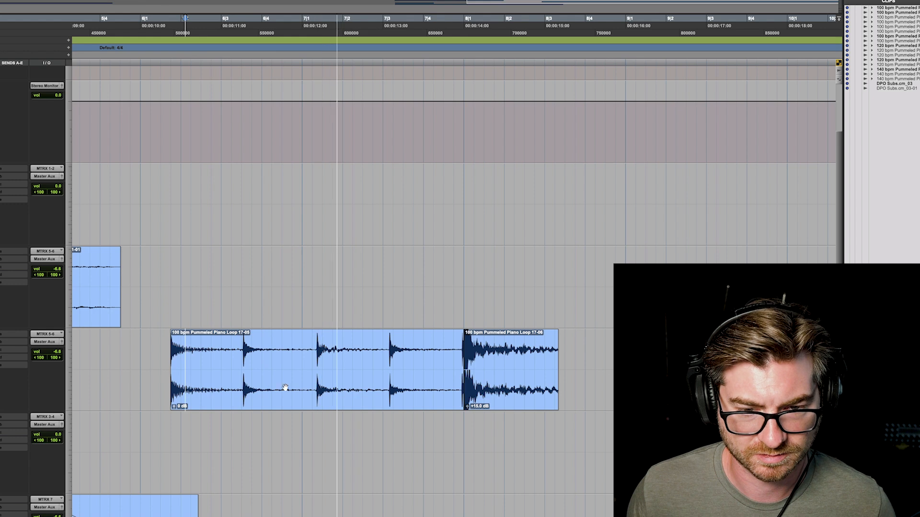
key(space)
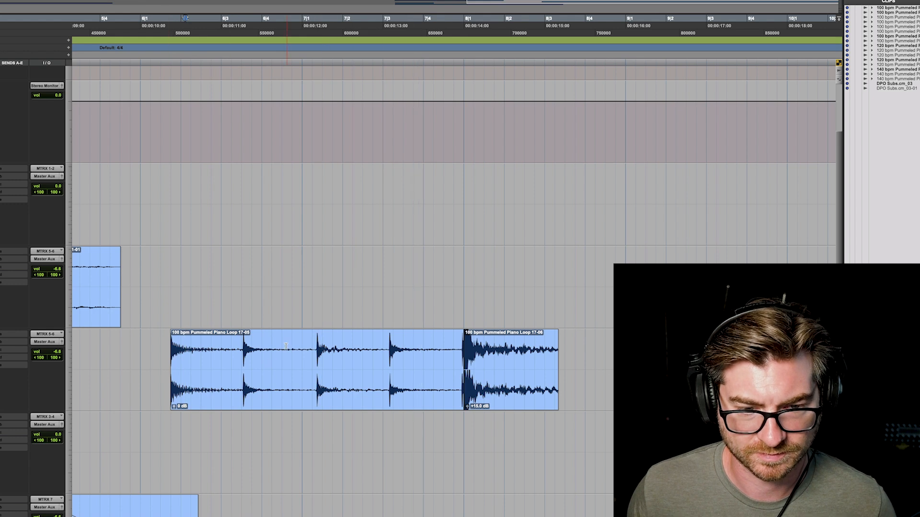
Extend the 100 bpm loop over its split-off end, render it with Time Shift at -12 semitones and 50% speed, and play it.
click(285, 398)
drag(458, 370, 558, 369)
key(super+bracketleft)
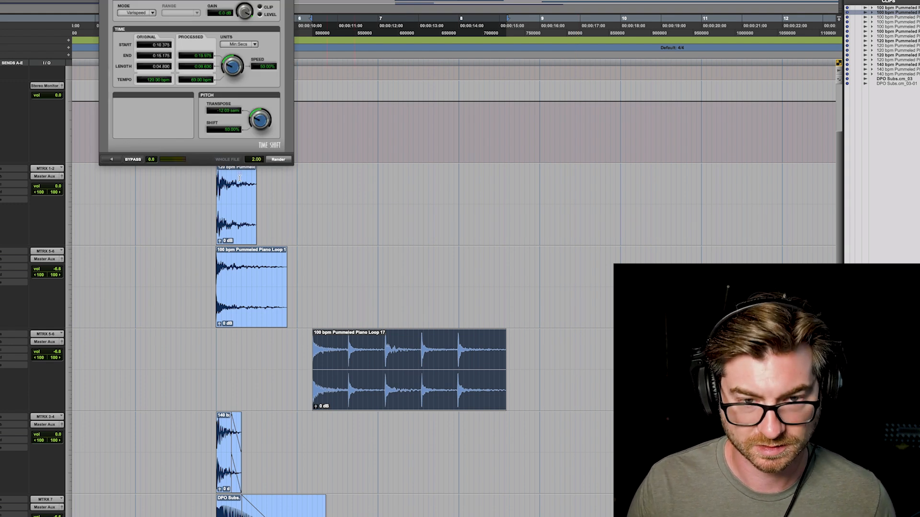
click(279, 160)
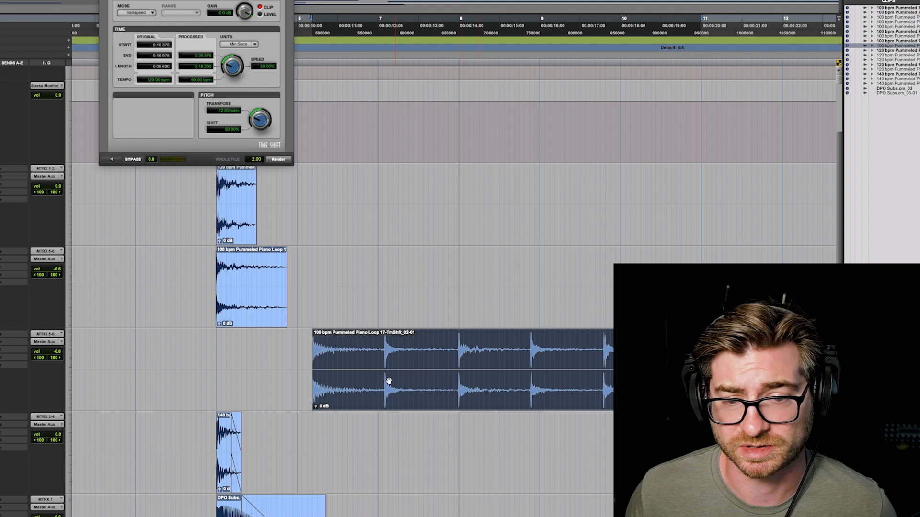
click(333, 344)
key(space)
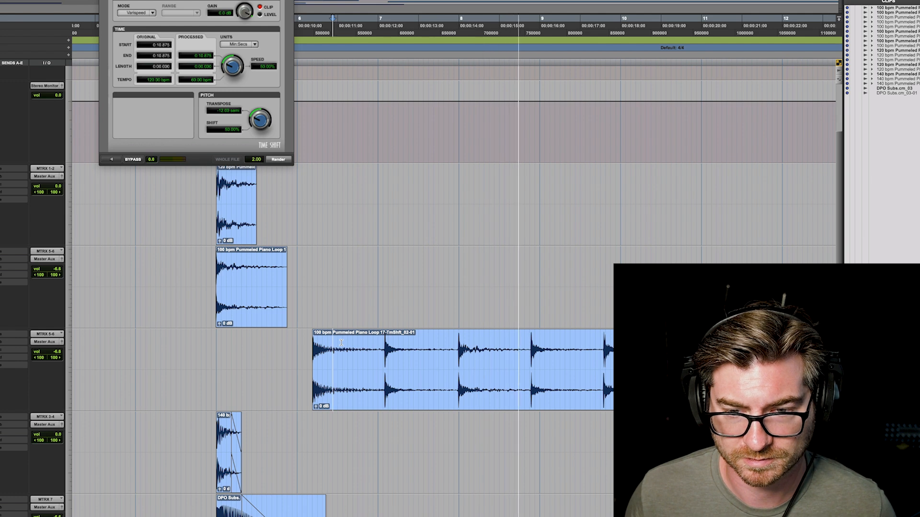
key(space)
Isolate about 1.5 seconds of the tail after the pitched loop's third hit, delete the other parts and move the tail to bar 7.
drag(469, 364, 527, 360)
key(super+e)
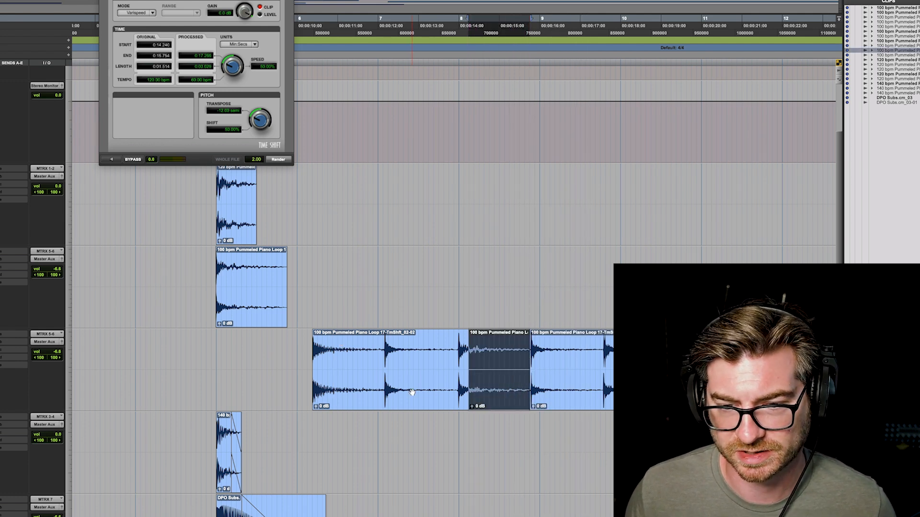
click(397, 395)
key(BackSpace)
click(567, 393)
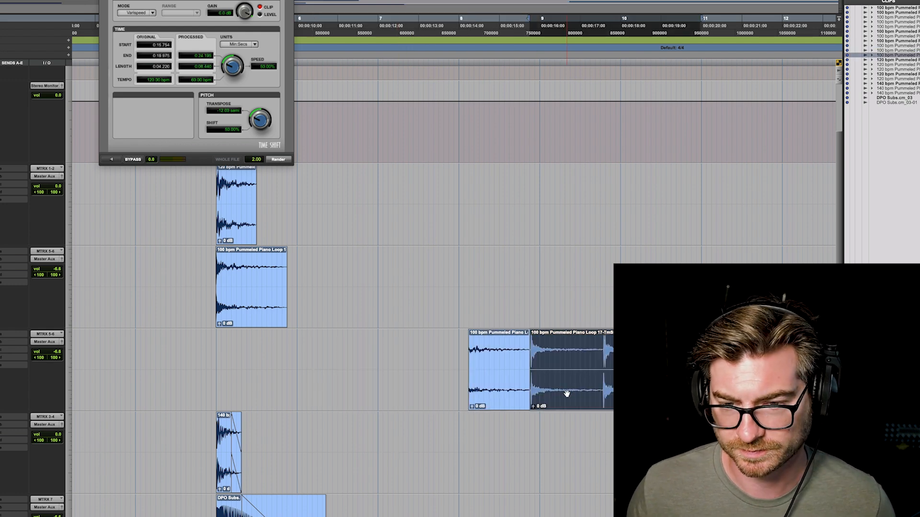
drag(562, 393, 318, 385)
scroll(494, 398, up, 1)
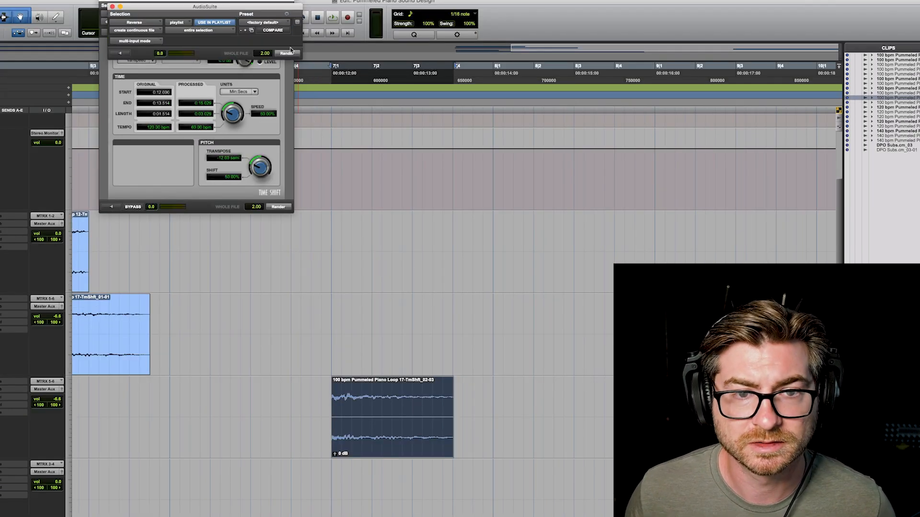
Render the isolated tail with Reverse and raise its clip gain to +11.2 dB while listening to it.
click(288, 53)
key(space)
drag(335, 454, 335, 442)
scroll(443, 445, down, 1)
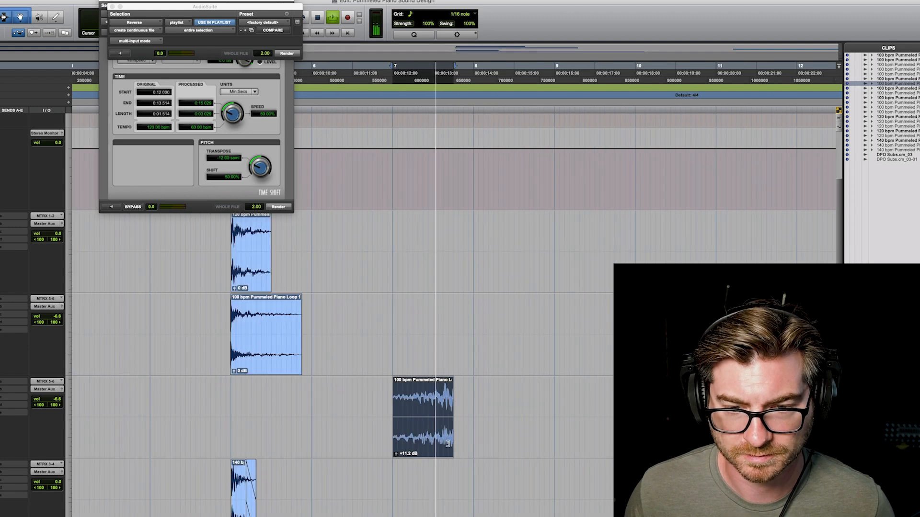
key(space)
Move the reversed tail earlier on its track so that it leads into the layered hits at bar 5.
drag(443, 445, 231, 443)
click(249, 397)
key(super+bracketright)
key(super+bracketright)
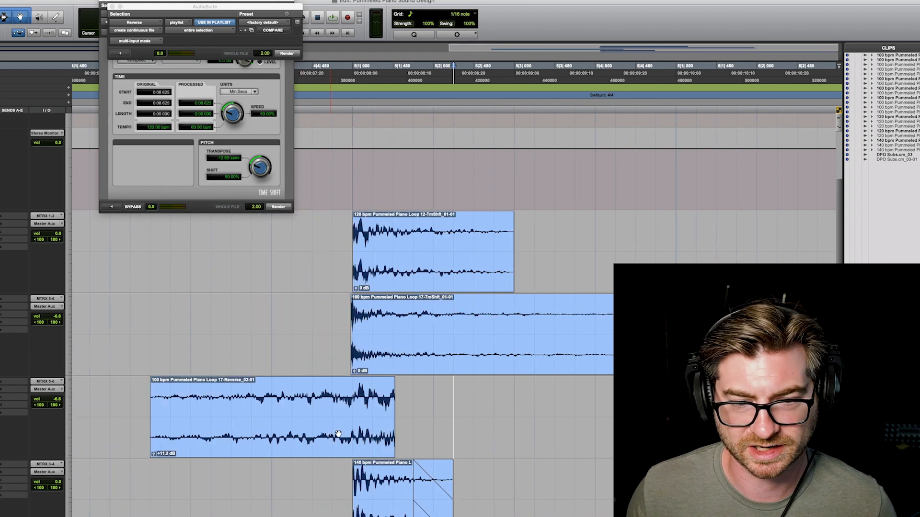
Trim the end of the reversed tail to the start of the layered hits and add a short fade-out there.
drag(393, 411, 354, 411)
key(super+bracketright)
key(super+bracketright)
key(super+bracketright)
key(super+bracketright)
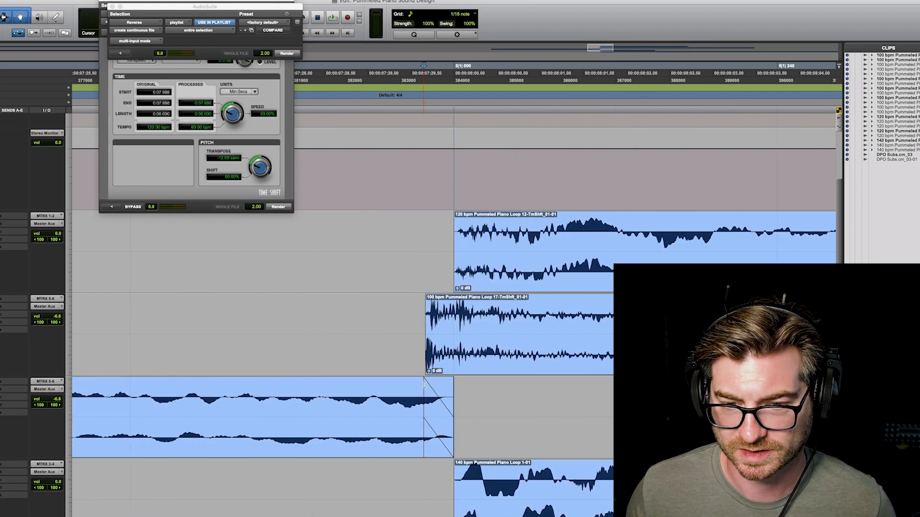
scroll(421, 404, up, 2)
scroll(421, 404, down, 1)
scroll(421, 404, down, 4)
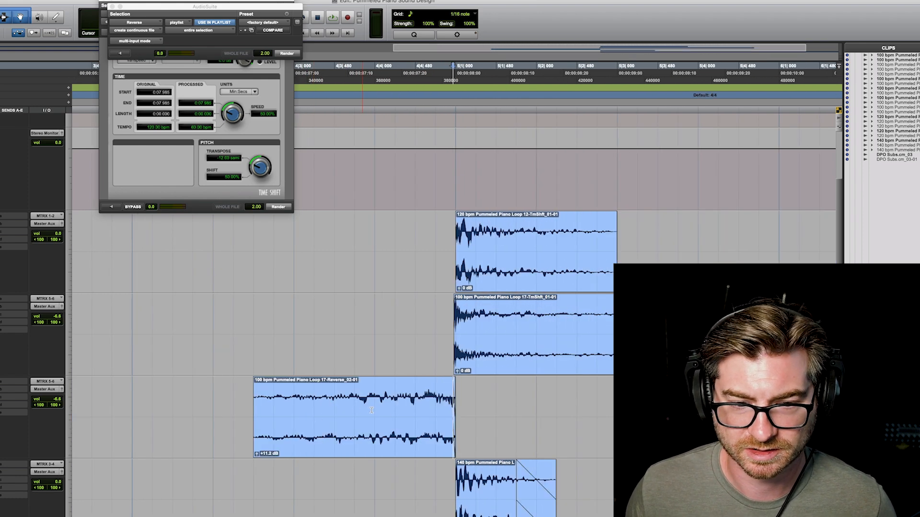
Add a long curved fade-in to the reversed tail and play it leading into the layered hit.
key(d)
key(super+bracketleft)
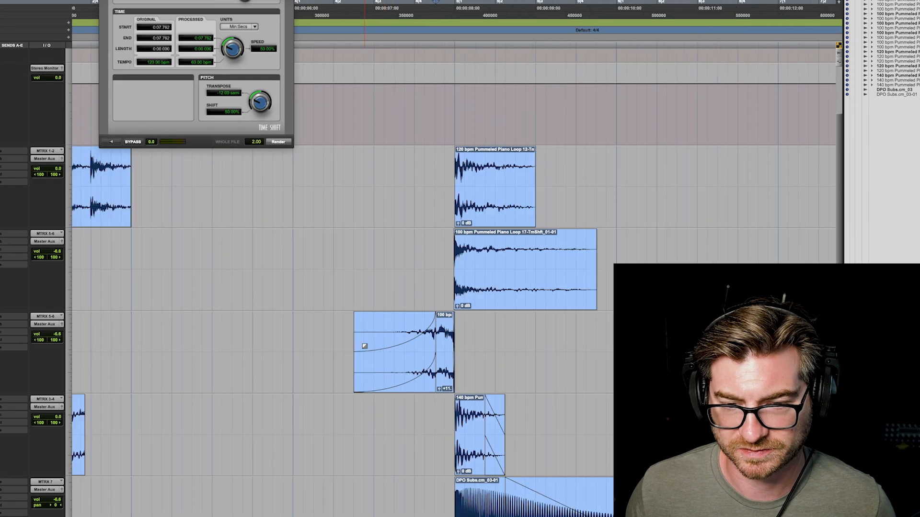
click(339, 247)
key(space)
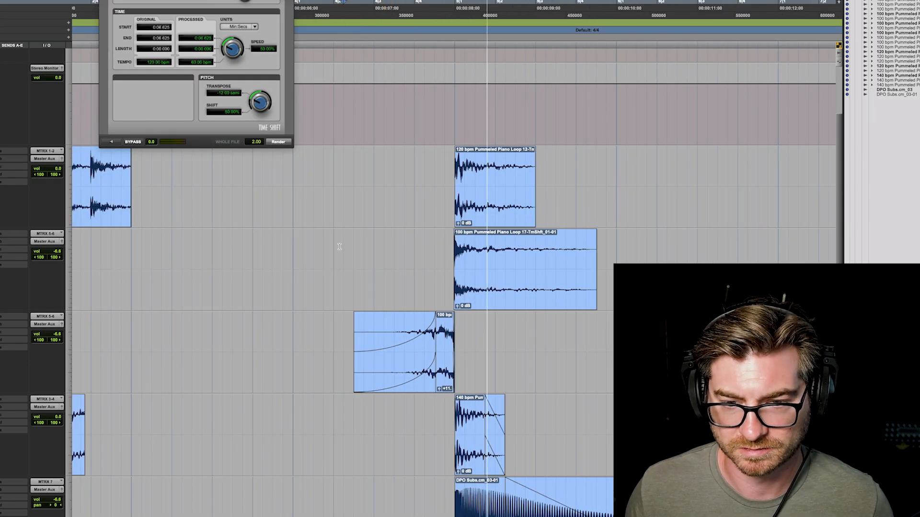
key(super+bracketleft)
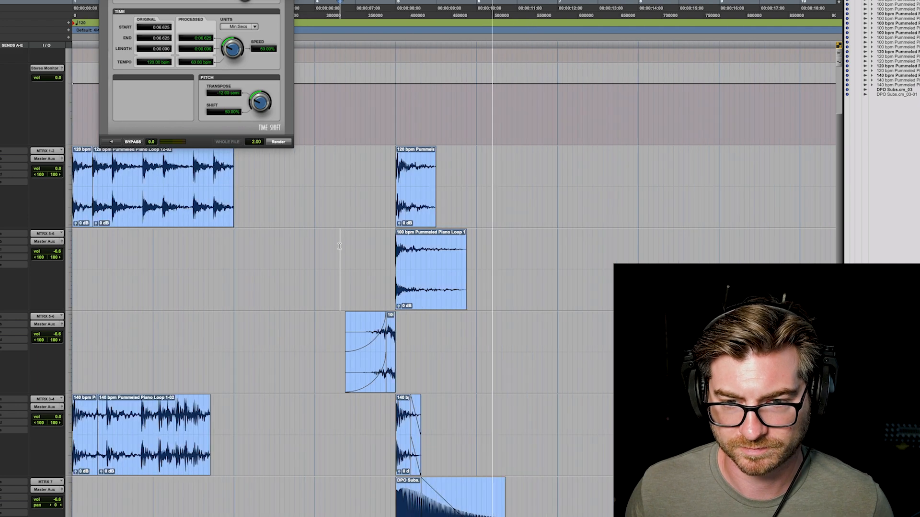
key(space)
click(342, 334)
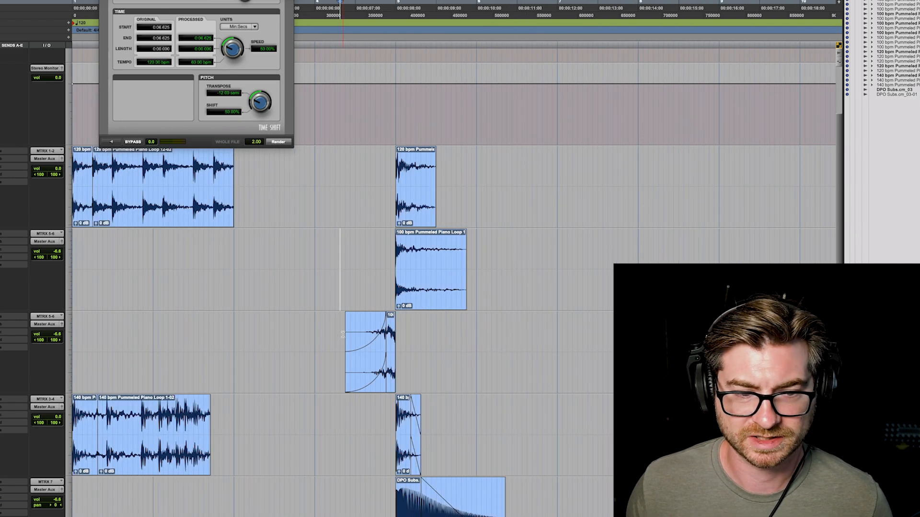
Play the remaining part of the 140 bpm piano loop to find another hit for a reversed lead-in.
scroll(192, 339, down, 1)
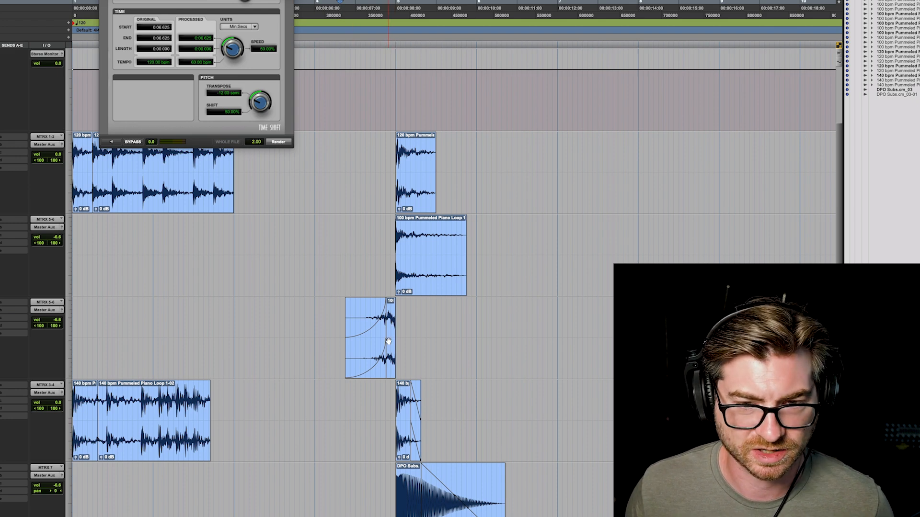
scroll(181, 398, down, 5)
click(159, 370)
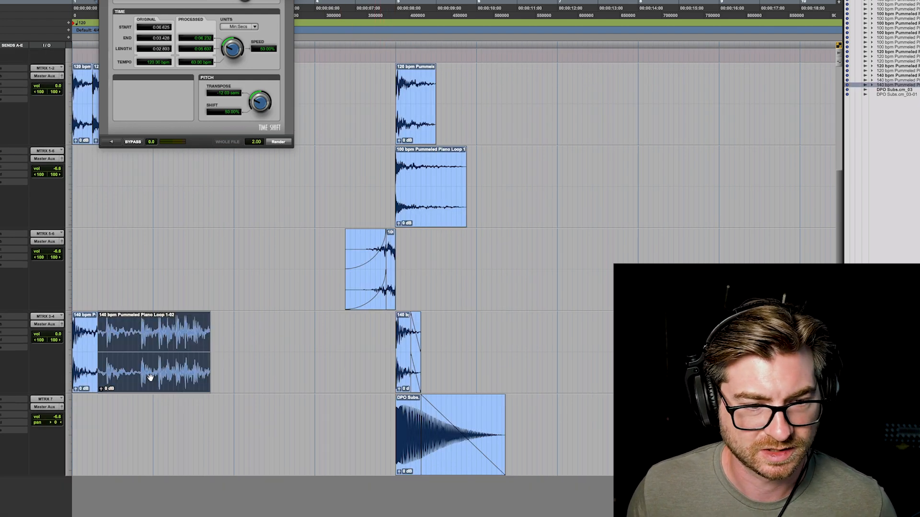
key(space)
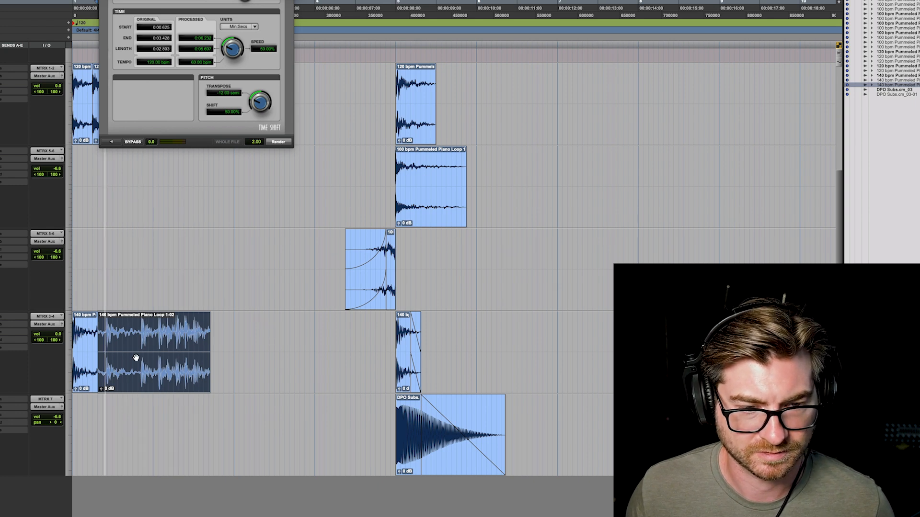
key(space)
Separate a single hit from the 140 bpm piano loop, place a copy at bar 4 and render it with Reverse.
click(104, 337)
key(ctrl+bracketright)
key(ctrl+bracketright)
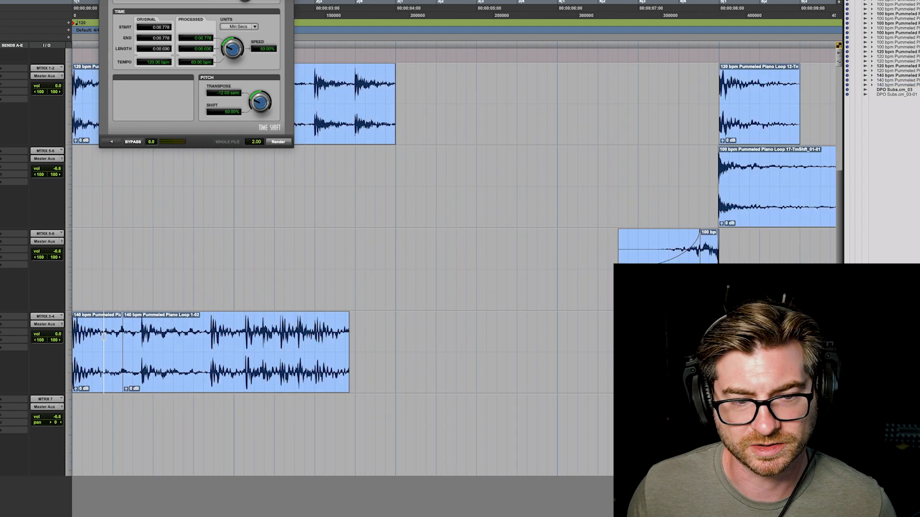
drag(218, 337, 341, 338)
key(ctrl+e)
key(ctrl+bracketleft)
drag(167, 370, 578, 370)
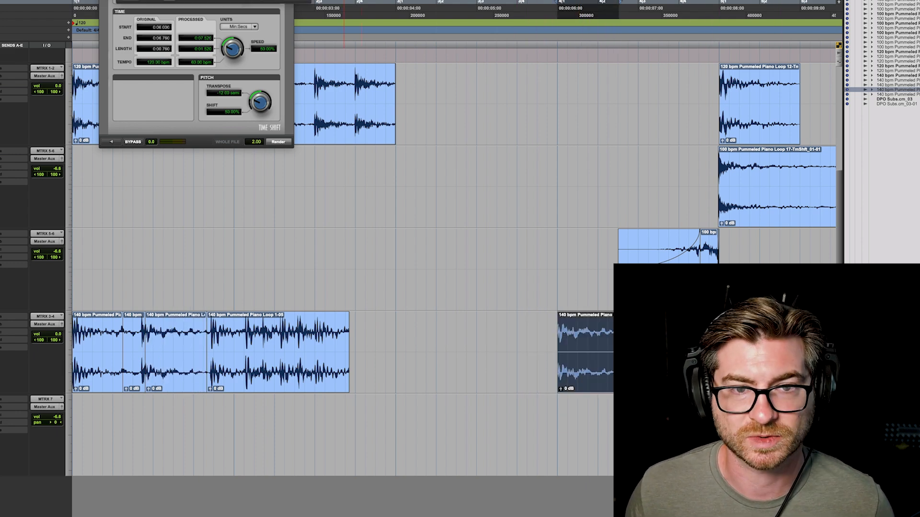
click(638, 259)
Move the reversed 140 bpm hit so it ends exactly at the layered hits and give its end a short fade-out.
key(ctrl+bracketright)
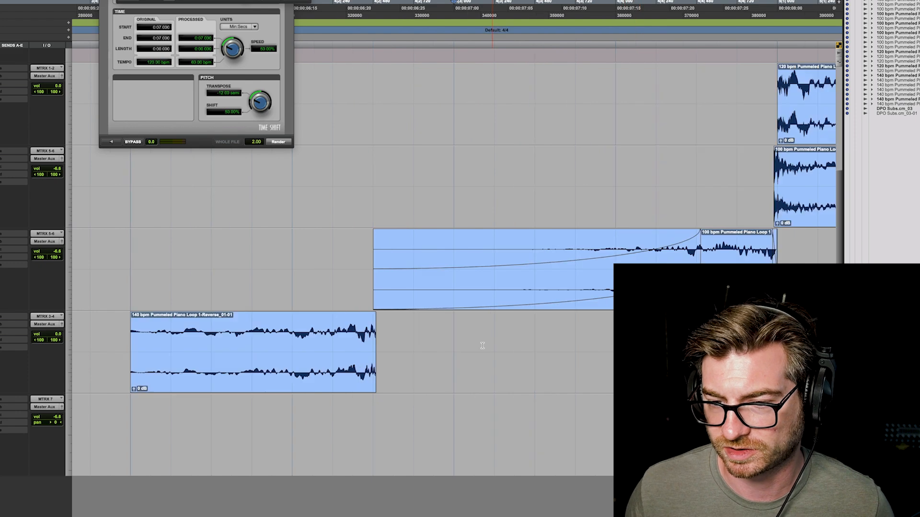
key(ctrl+bracketleft)
drag(375, 368, 556, 369)
click(564, 353)
key(ctrl+bracketright)
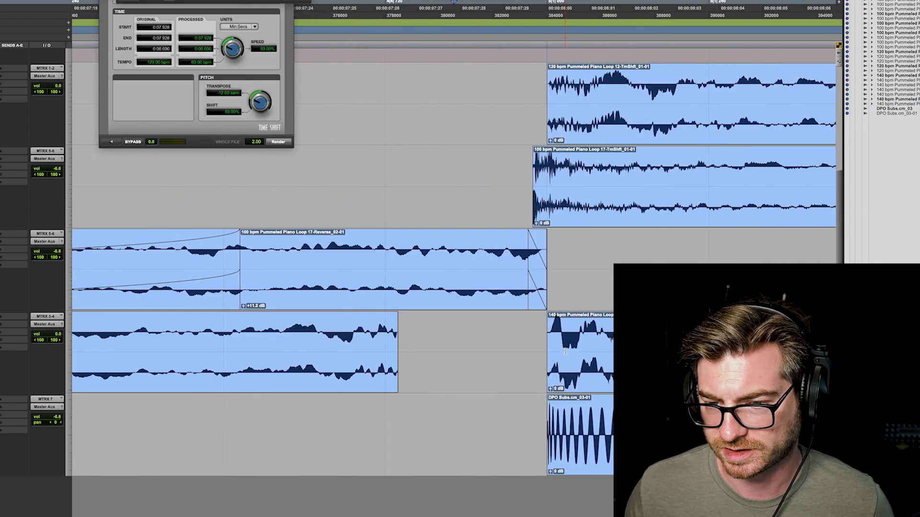
drag(366, 384, 516, 369)
drag(546, 328, 526, 328)
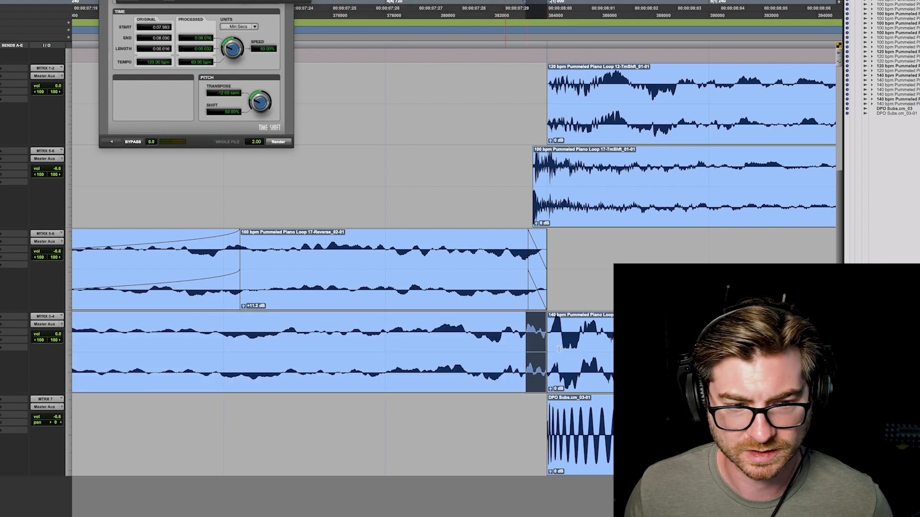
Duplicate the 140 bpm track, move the reversed hit onto the duplicate and add a long curved fade-in to it.
click(523, 331)
key(super+bracketleft)
key(super+bracketleft)
key(super+bracketleft)
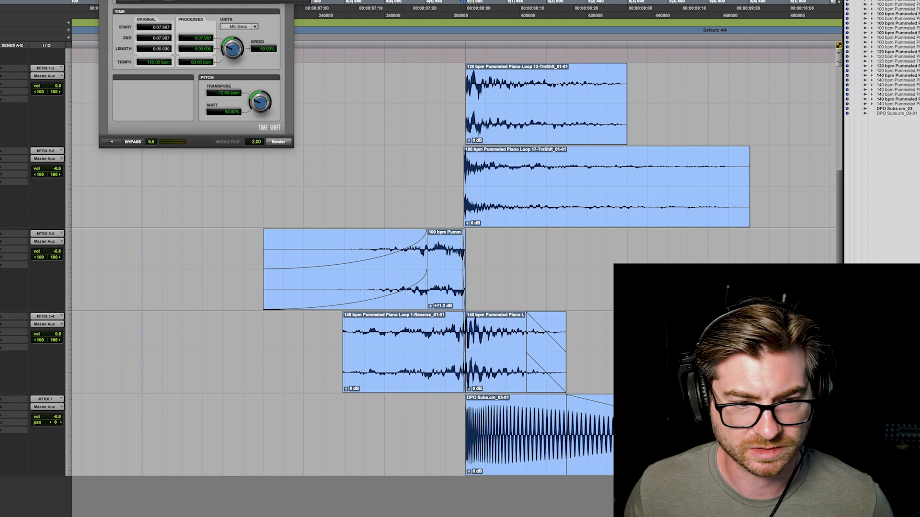
right_click(1, 316)
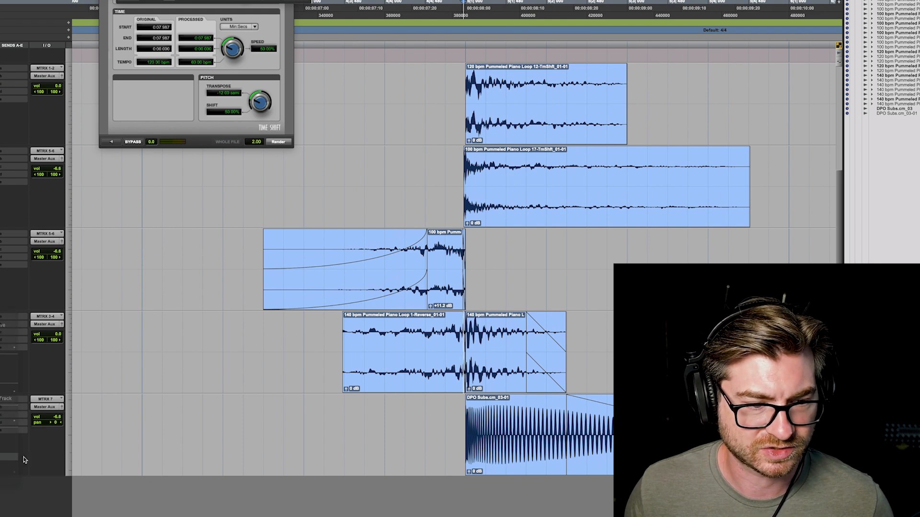
click(1, 455)
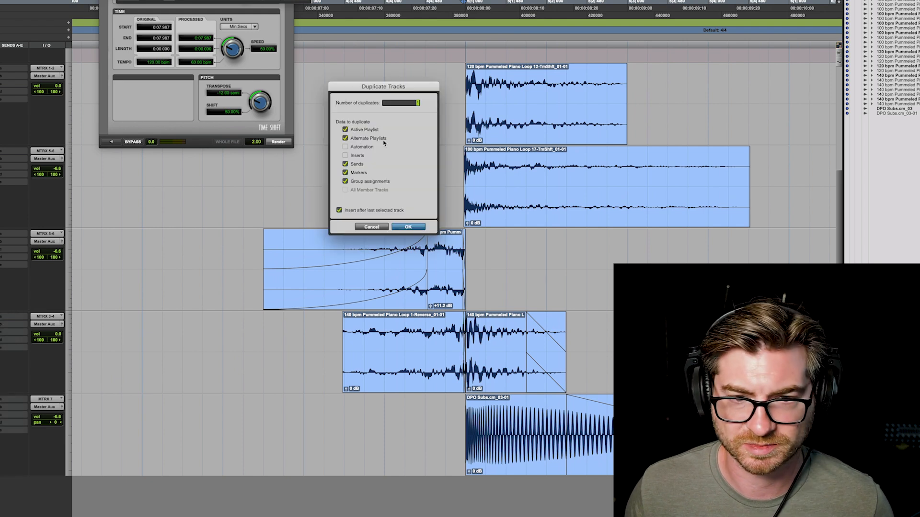
click(408, 227)
drag(406, 392, 406, 475)
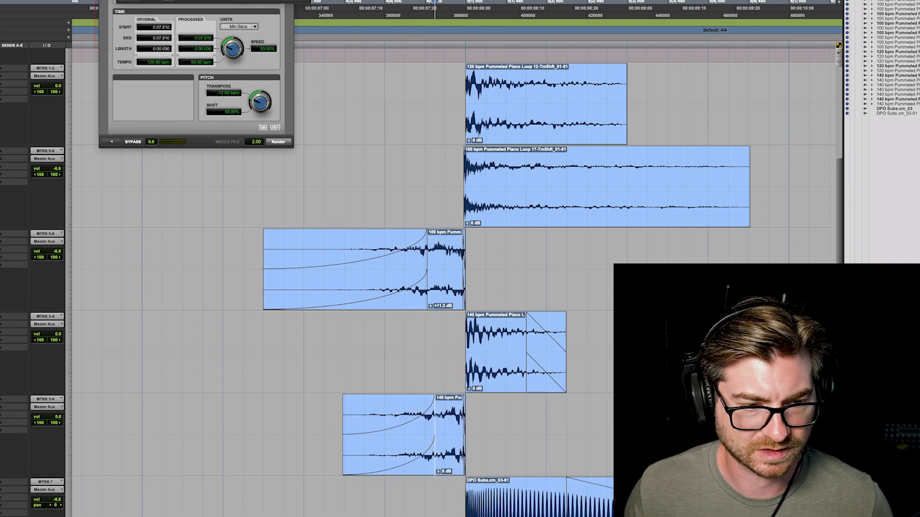
click(452, 459)
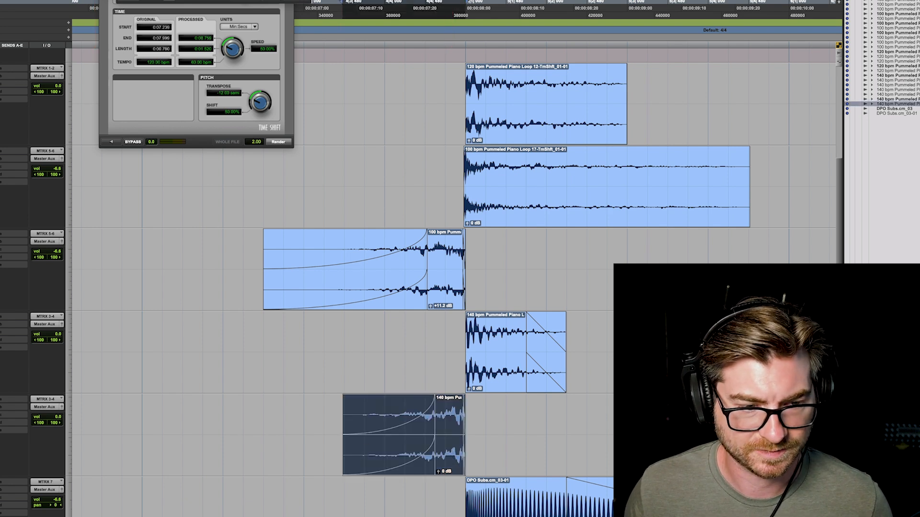
Insert EQuilibrium on the reversed 140 bpm track and enable a high-pass filter at 446.6 Hz.
click(15, 399)
mouse_move(21, 415)
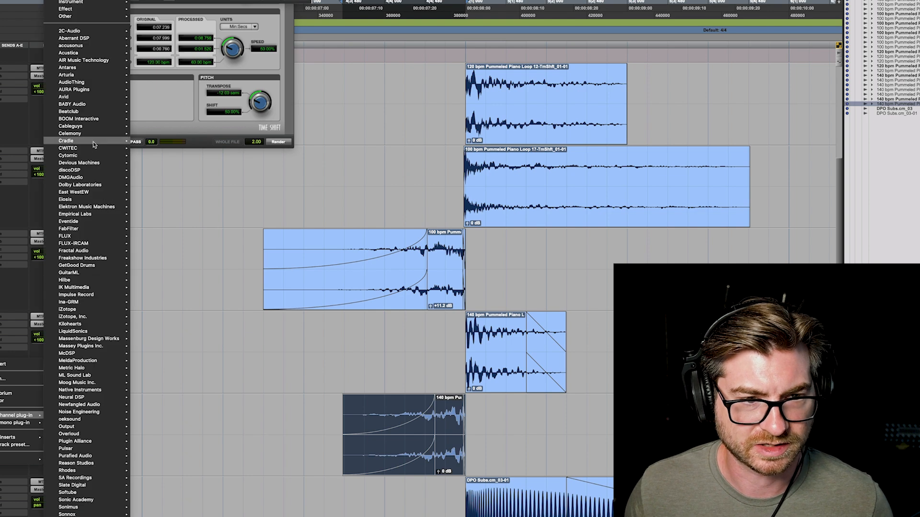
mouse_move(95, 178)
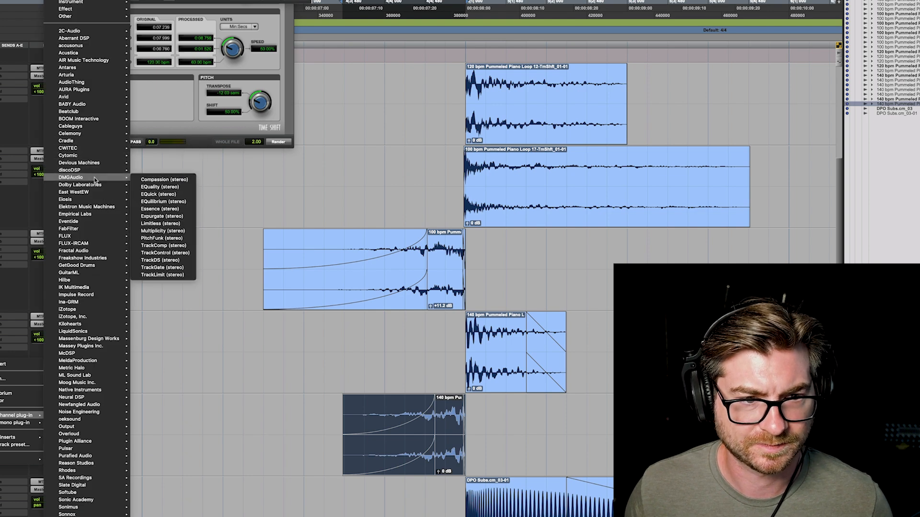
click(179, 202)
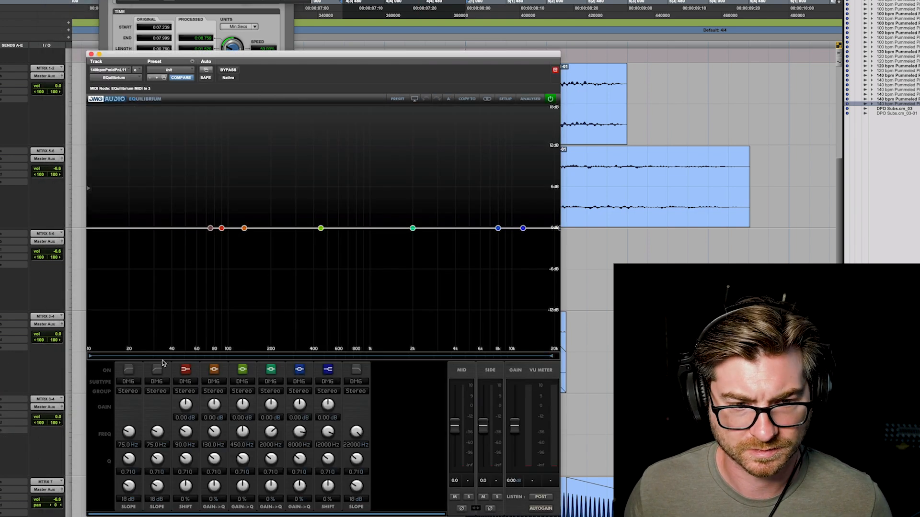
click(128, 370)
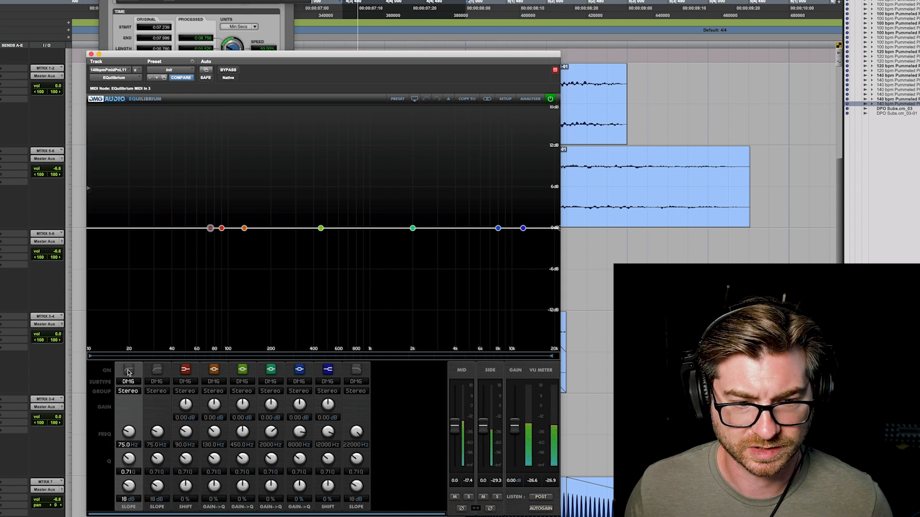
drag(129, 431, 496, 271)
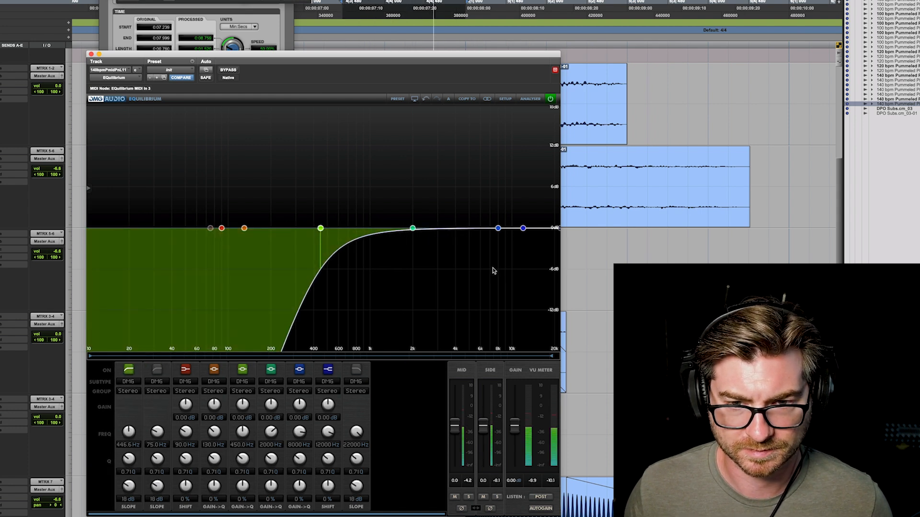
Boost the reversed hit's EQ by 5.87 dB at 6953 Hz with a Q of 0.26 and by 6.94 dB at 2168 Hz.
drag(498, 230, 499, 263)
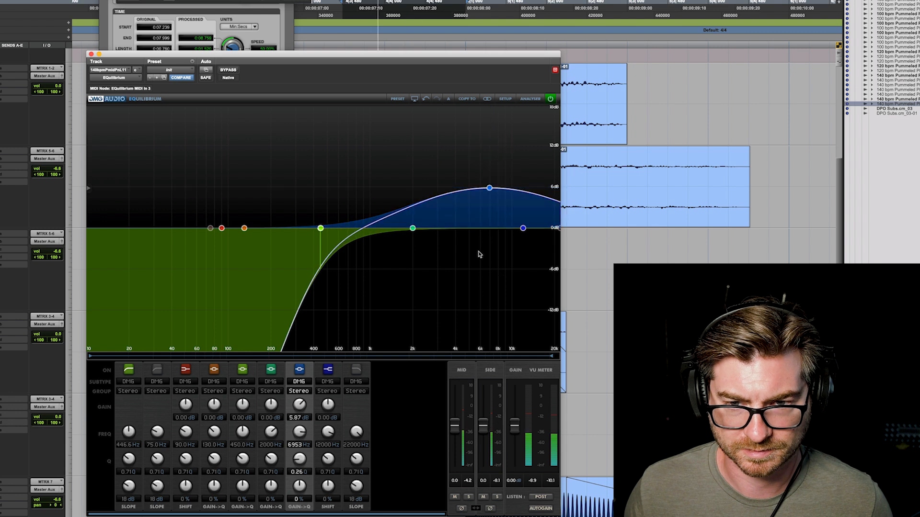
drag(412, 229, 417, 181)
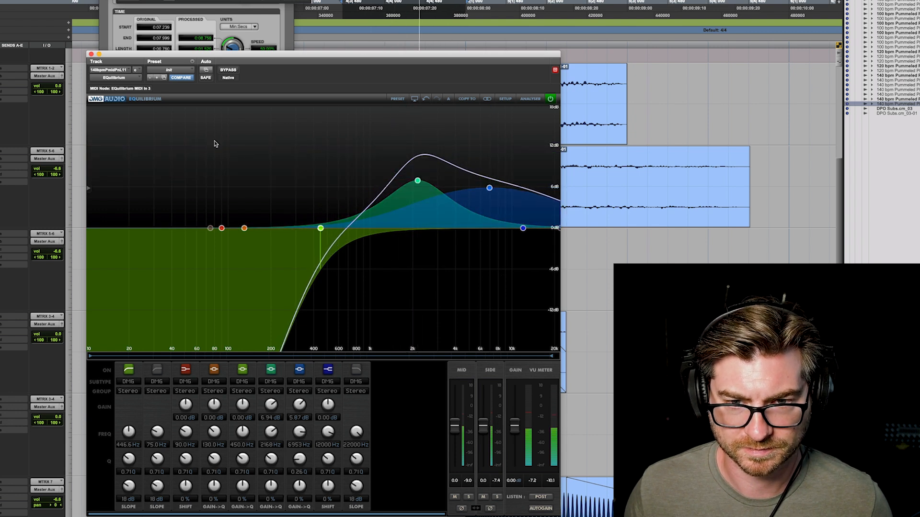
click(91, 54)
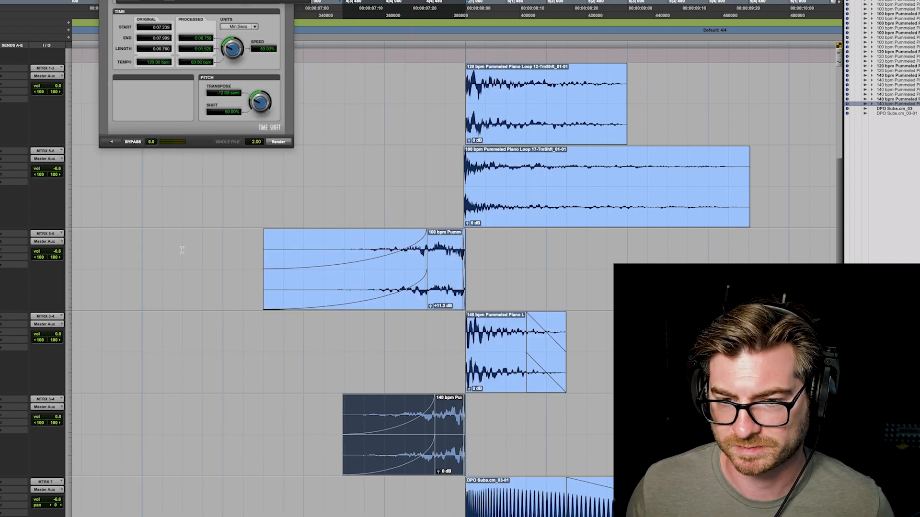
Play both reversed lead-ins together and set the reversed 140 bpm track's volume to -2.6 dB.
drag(142, 268, 455, 433)
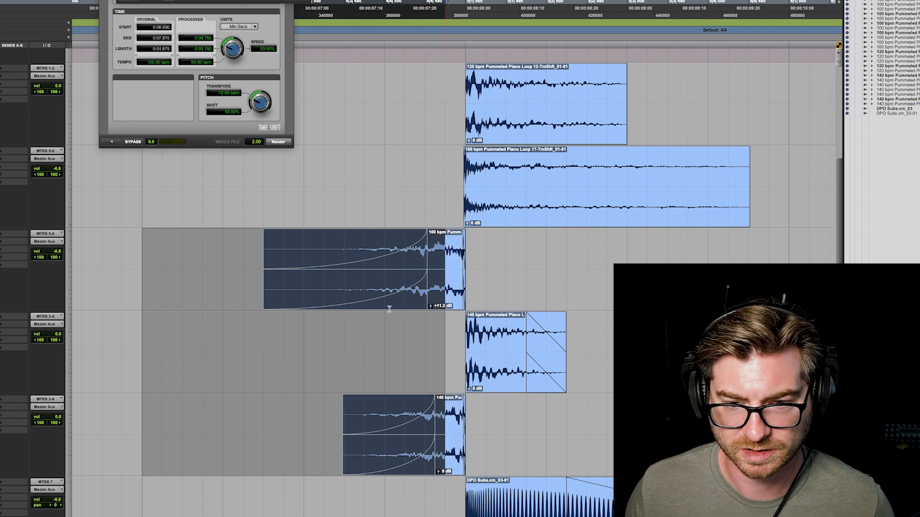
click(448, 304)
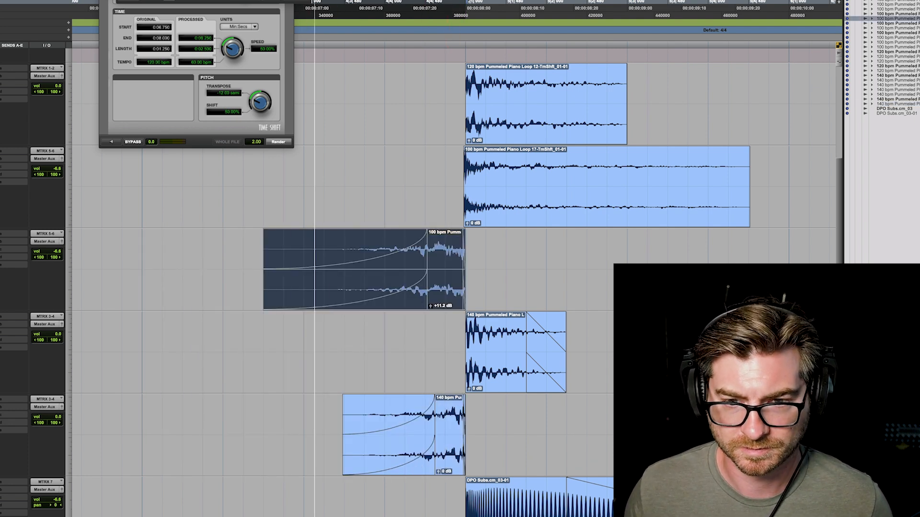
drag(58, 417, 62, 420)
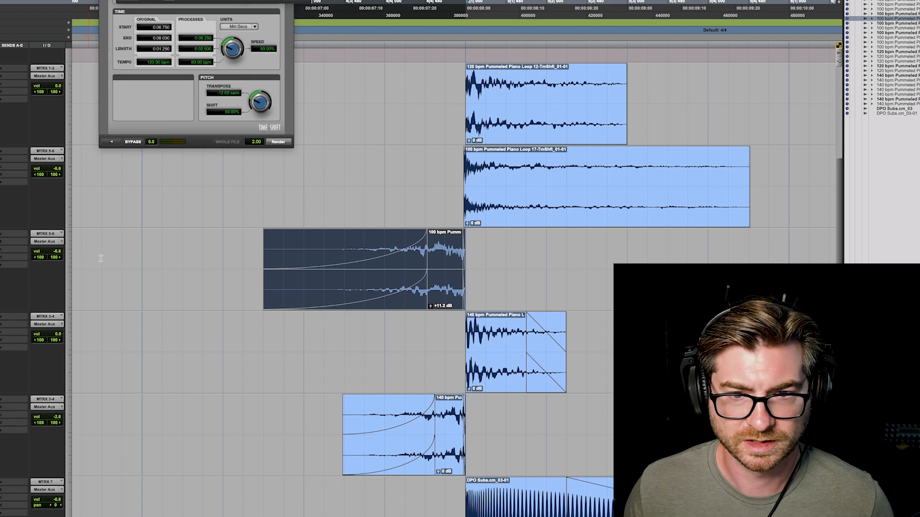
Reduce the height of all tracks and close the Time Shift window.
click(72, 260)
click(84, 258)
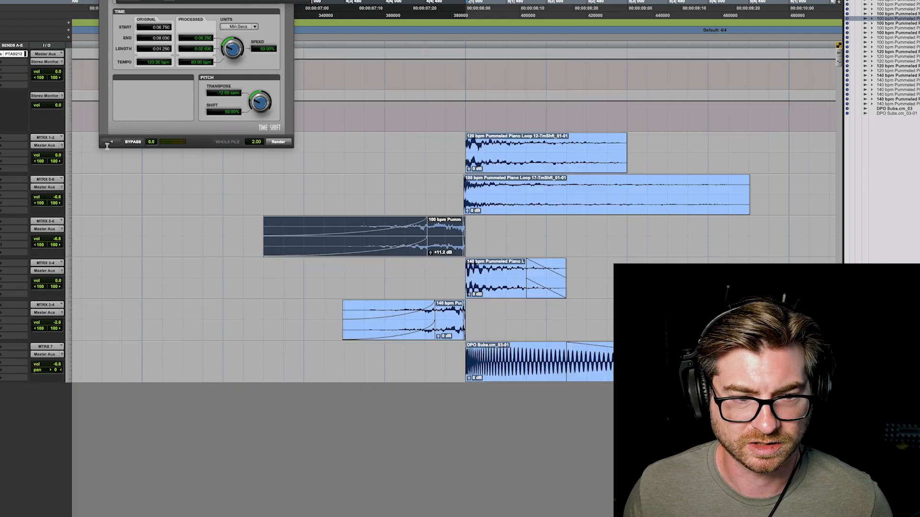
key(super+w)
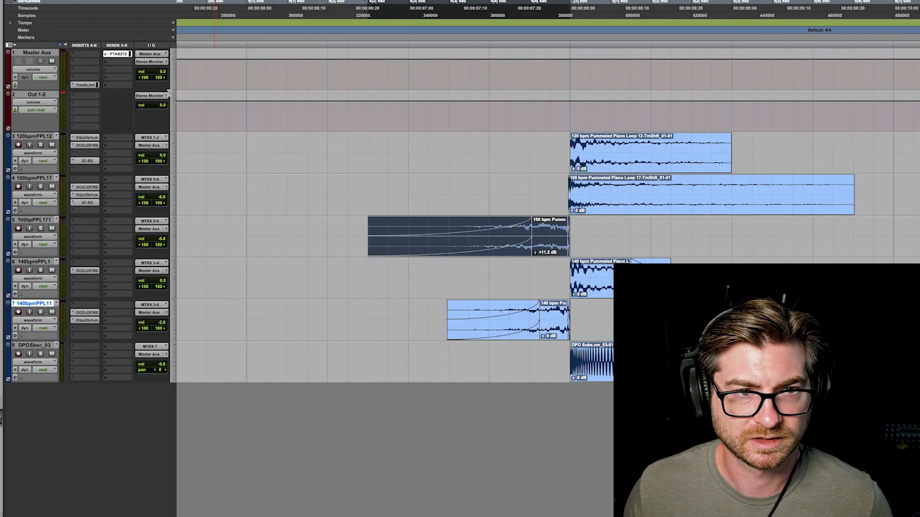
Route the outputs of all six hit, reversed and sub tracks to a new stereo Aux Input track named Impact.
shift+click(43, 347)
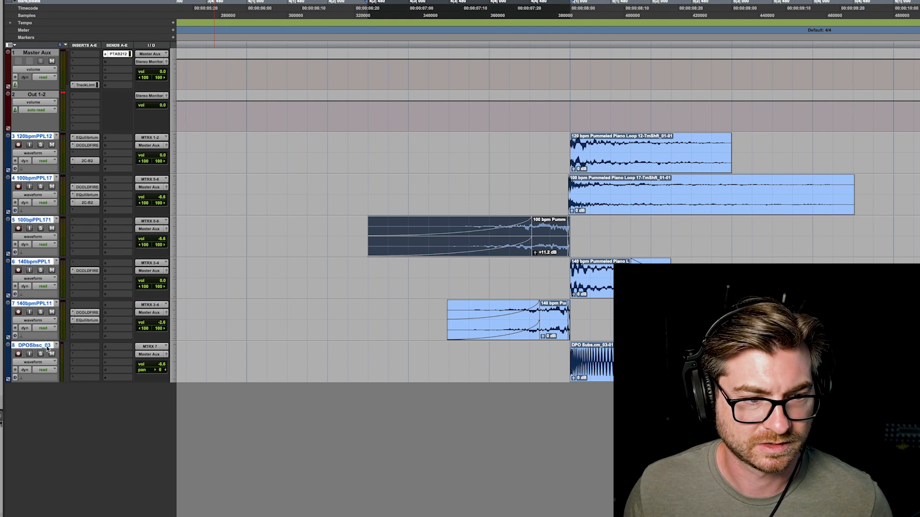
click(151, 354)
click(154, 381)
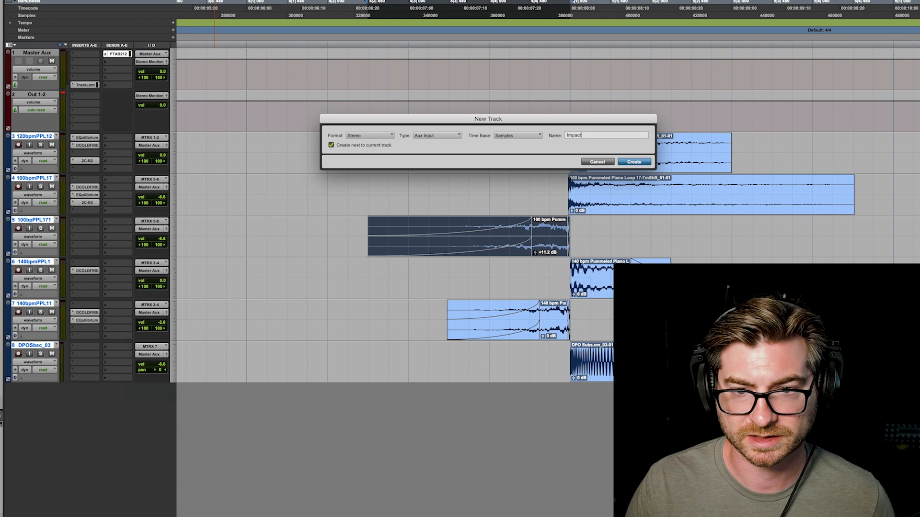
key(Return)
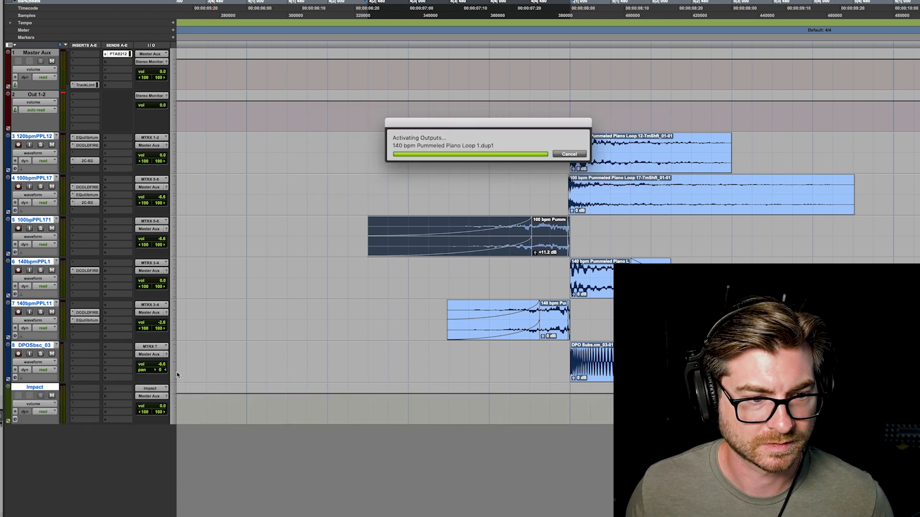
Insert EQuilibrium on the Impact track and set a high-pass filter at 20.6 Hz.
click(86, 391)
mouse_move(114, 391)
click(111, 368)
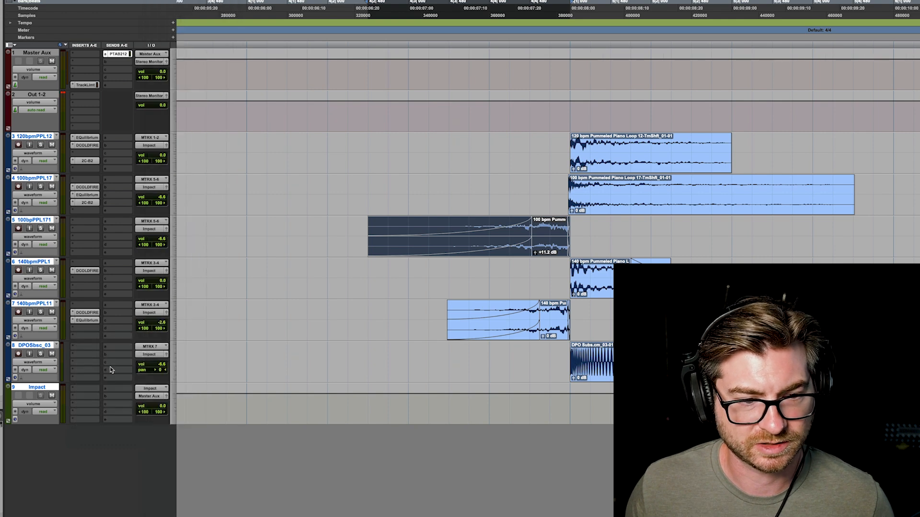
click(233, 370)
drag(236, 435, 237, 447)
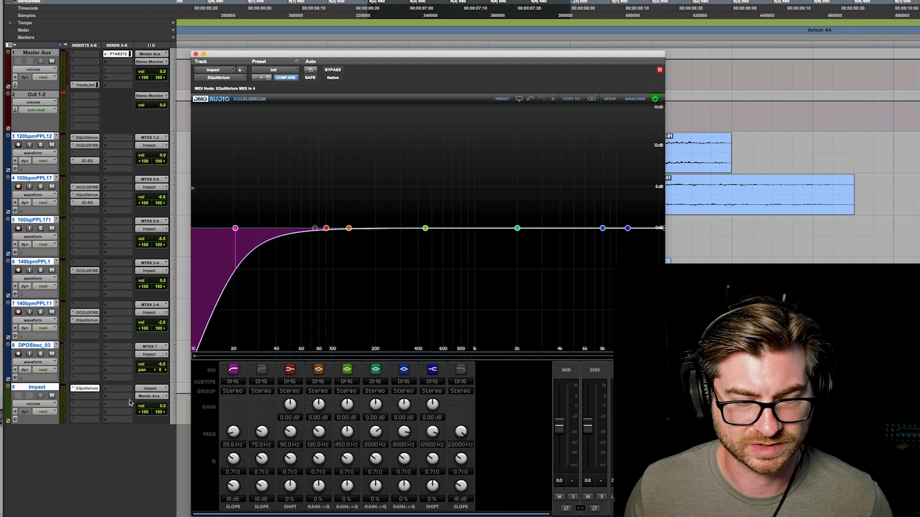
Insert Newfangled Saturate after the EQ on the Impact track and move its window clear of the clips.
click(87, 396)
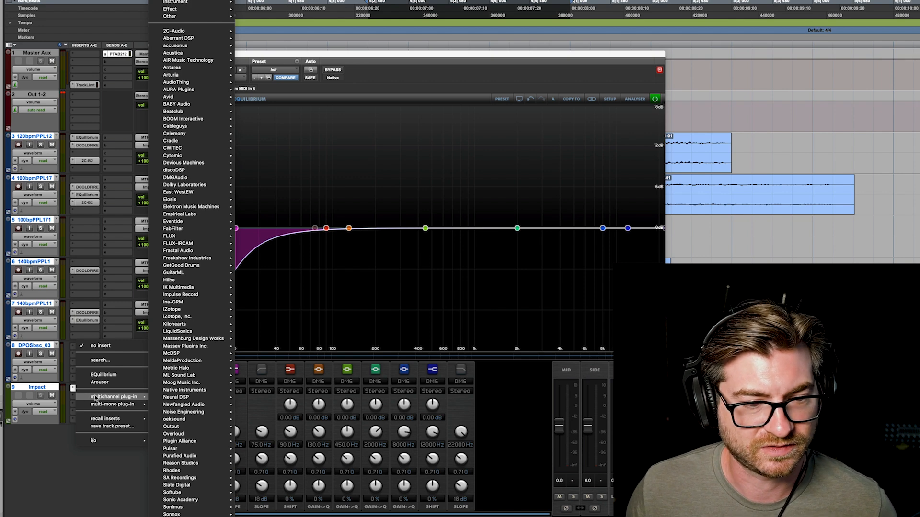
mouse_move(214, 394)
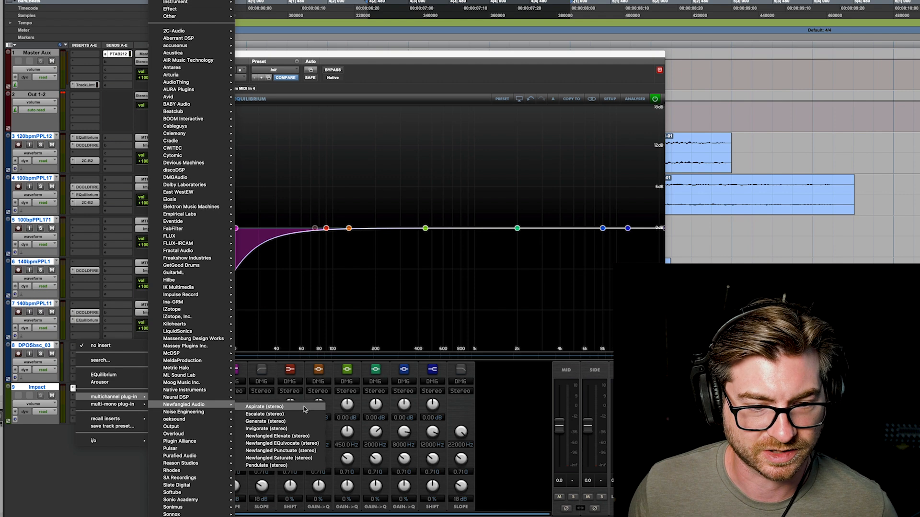
click(560, 377)
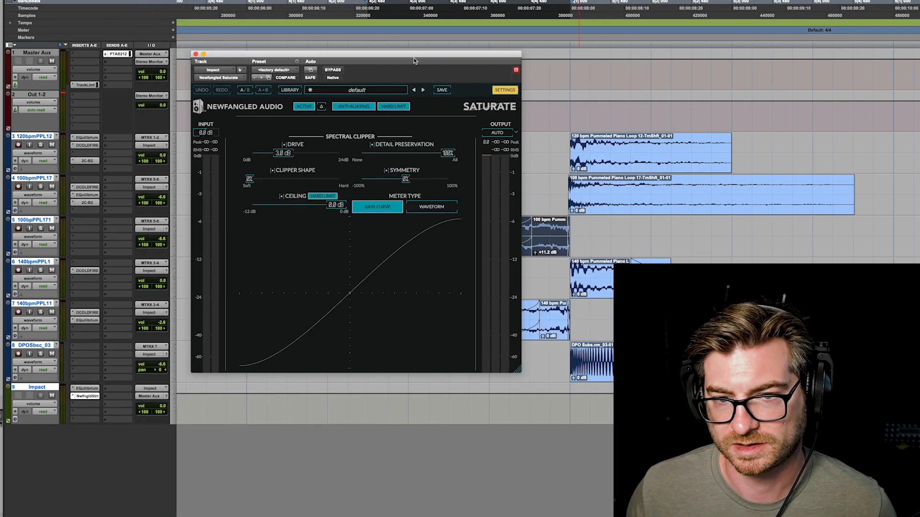
drag(413, 58, 279, 42)
key(super+bracketleft)
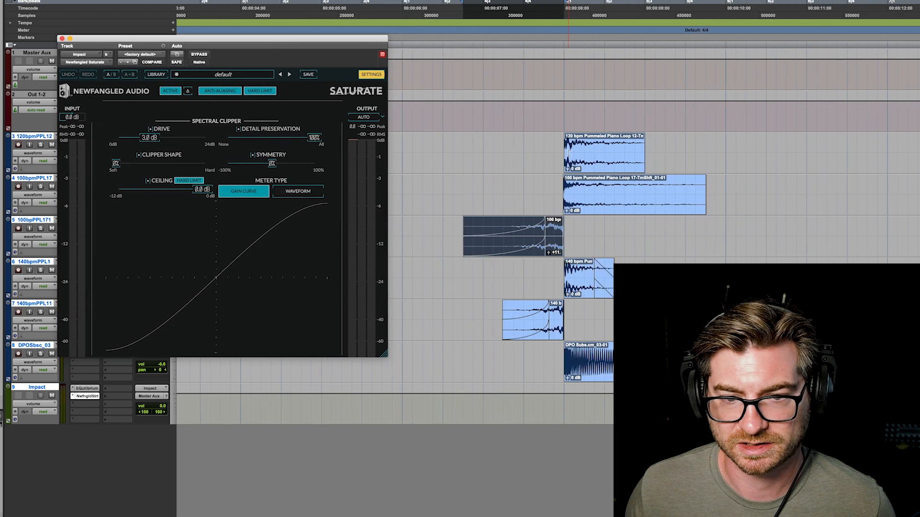
Select the time range spanning the lead-ins and hit, move the Saturate window clear of the insert columns, and play the range.
drag(484, 146, 729, 152)
drag(281, 46, 420, 68)
key(space)
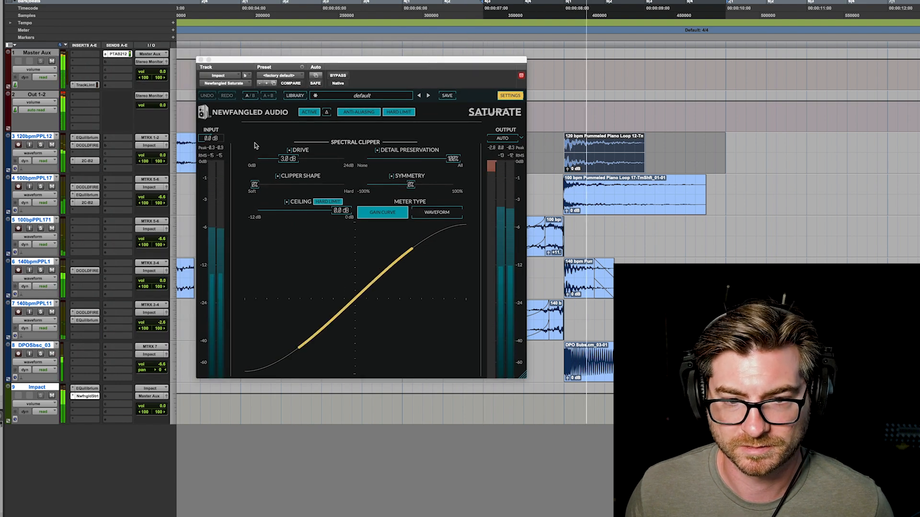
Set Saturate's drive to 11.1 dB and its output level to -0.6 dB on the Impact track.
drag(290, 163, 325, 163)
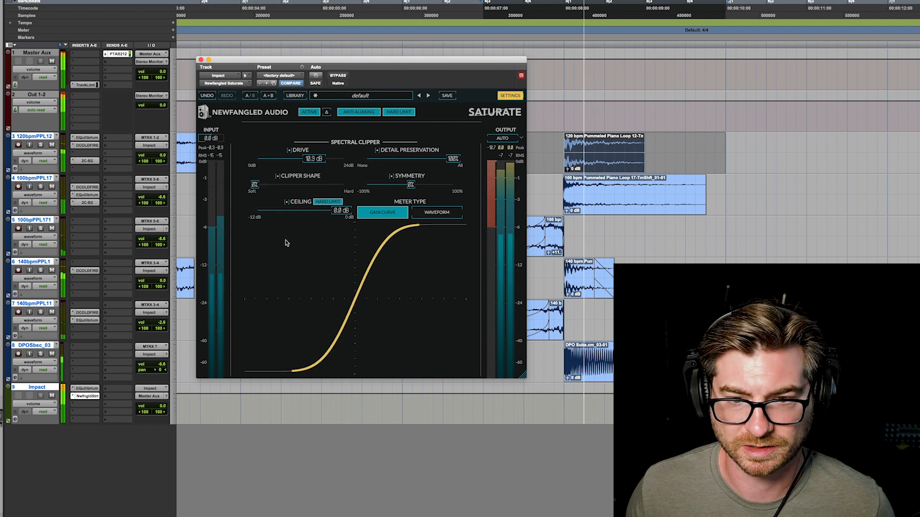
drag(312, 160, 313, 160)
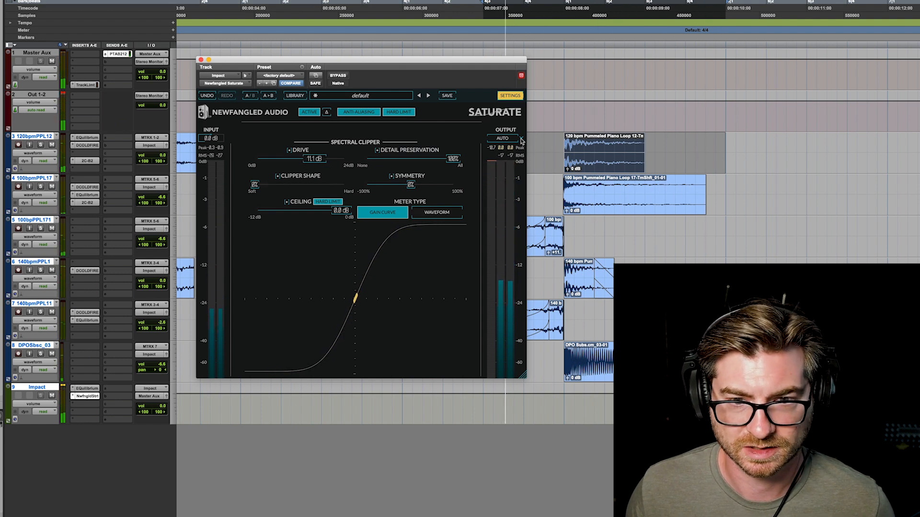
click(502, 139)
drag(502, 139, 502, 144)
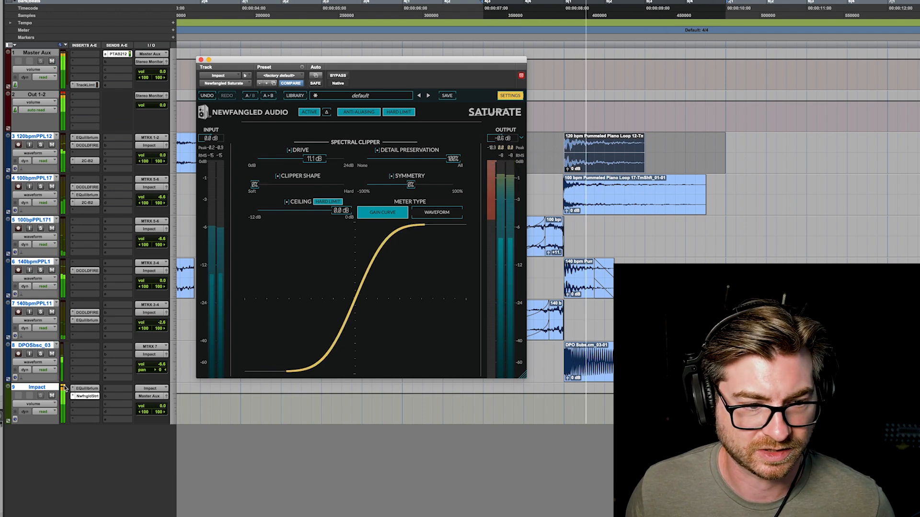
In the Impact track's EQuilibrium, cut 3.55 dB at 411.7 Hz and add a 3.71 dB peak boost at 5719 Hz with Q 0.45.
click(86, 388)
drag(430, 233, 425, 259)
drag(522, 234, 586, 210)
scroll(575, 220, down, 3)
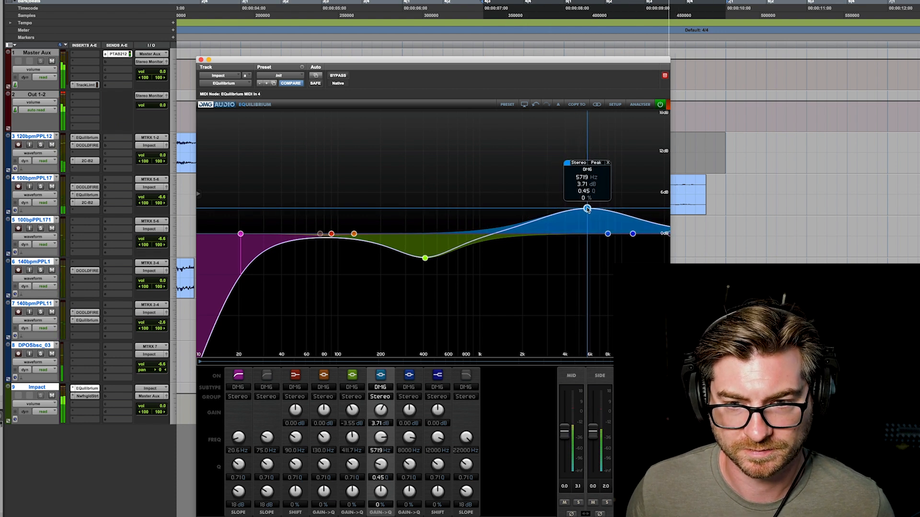
Lower the drive of Saturate on the Impact track to about 8.8 dB and close the plug-in window.
click(87, 396)
drag(312, 160, 306, 163)
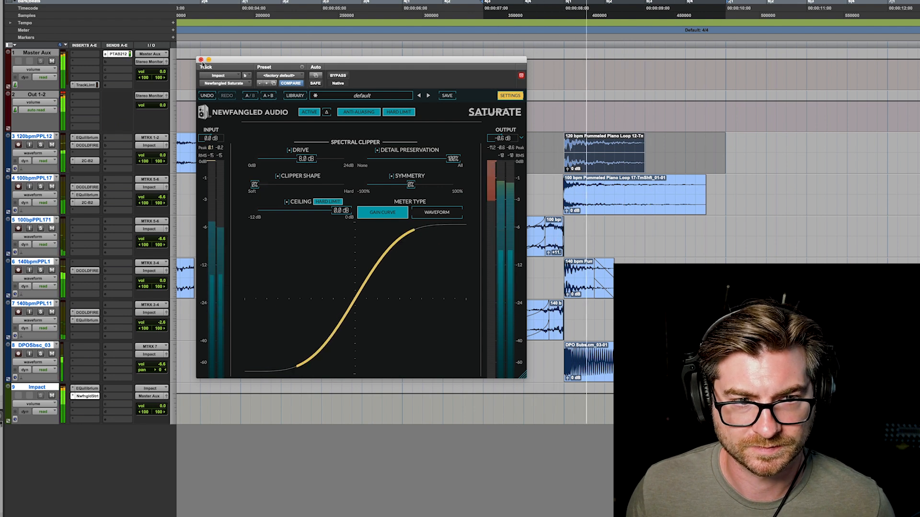
click(201, 59)
key(r)
key(r)
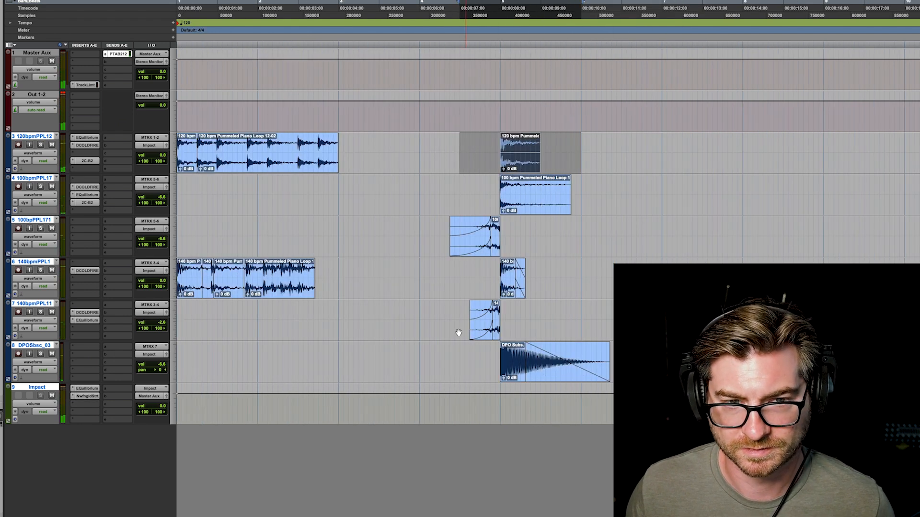